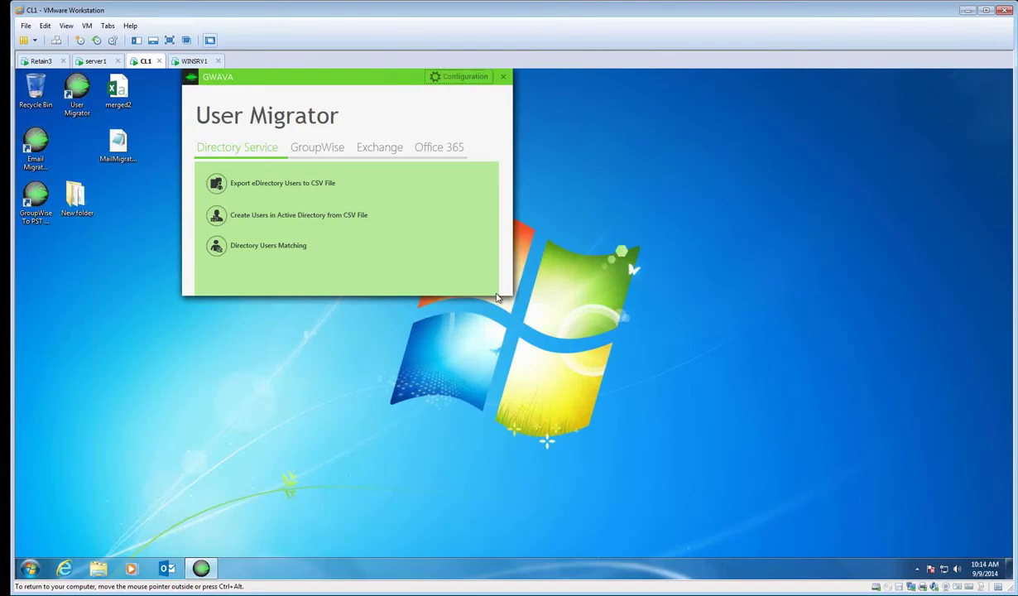
- Review the User Migrator functions offered for directory service, GroupWise, Exchange and Office 365
left_click_drag(370, 84, 536, 229)
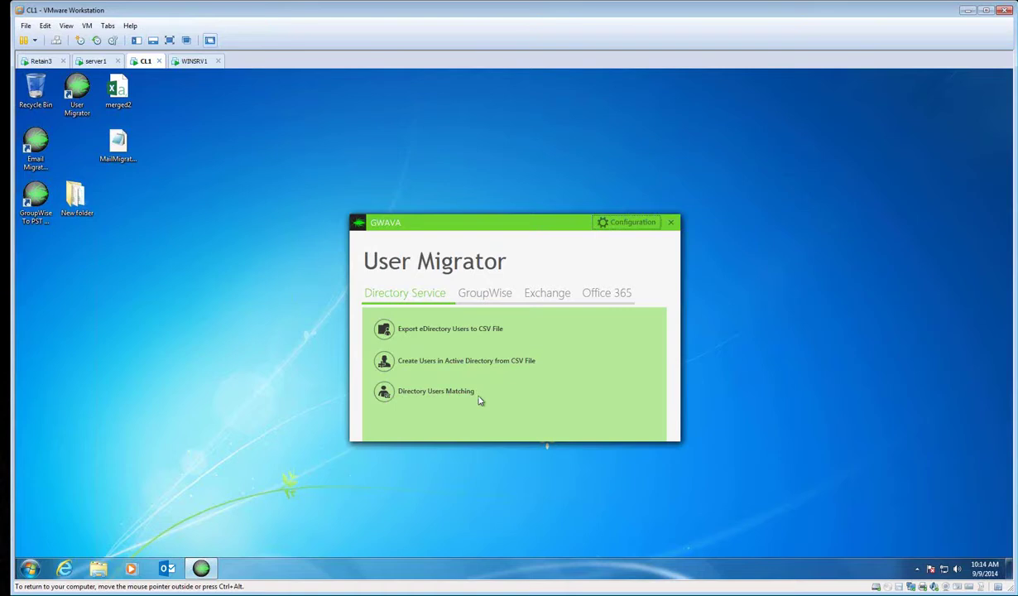
left_click(503, 302)
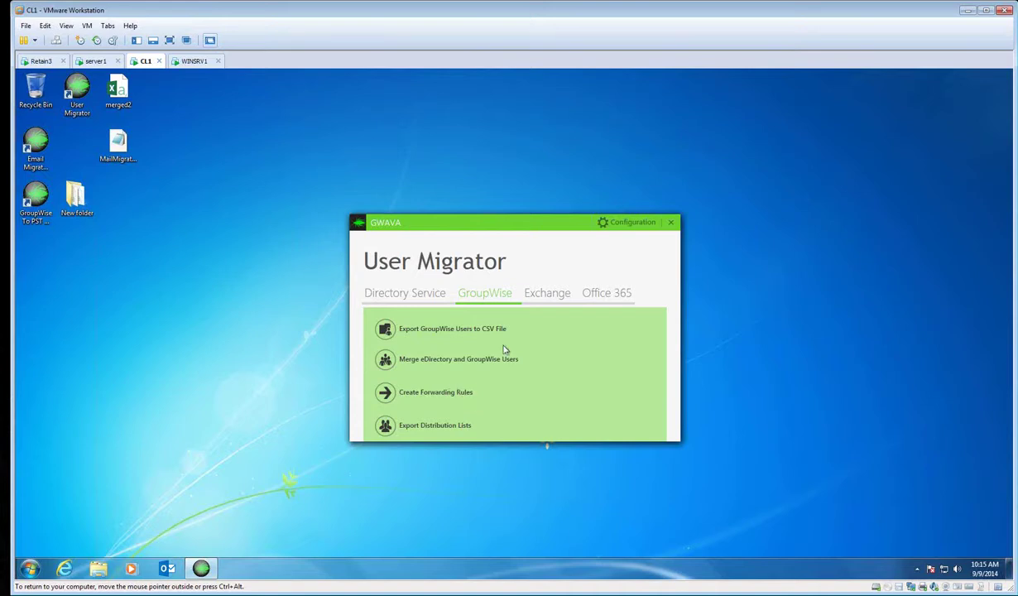
left_click(543, 300)
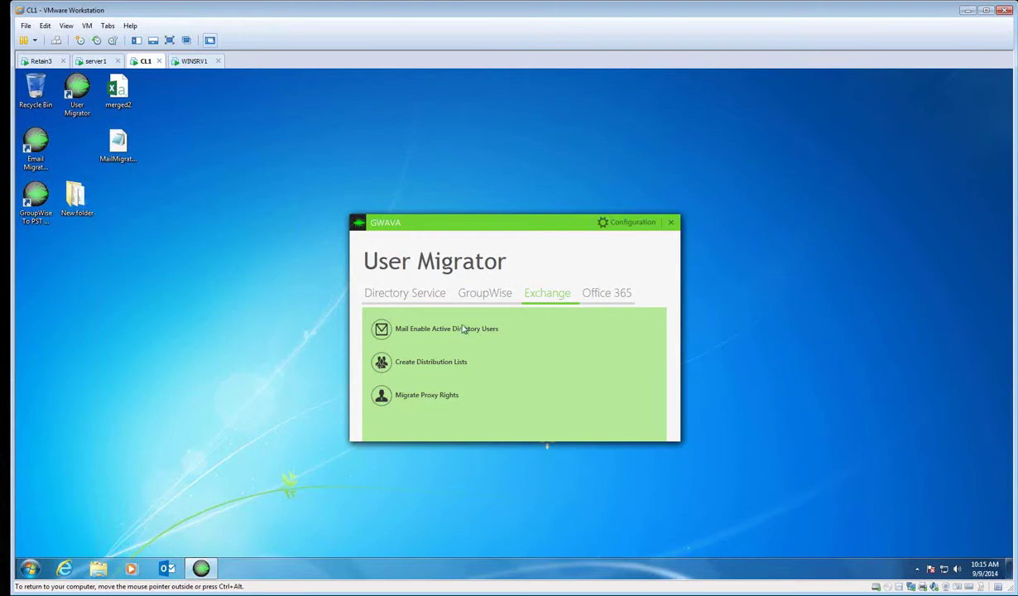
left_click(602, 299)
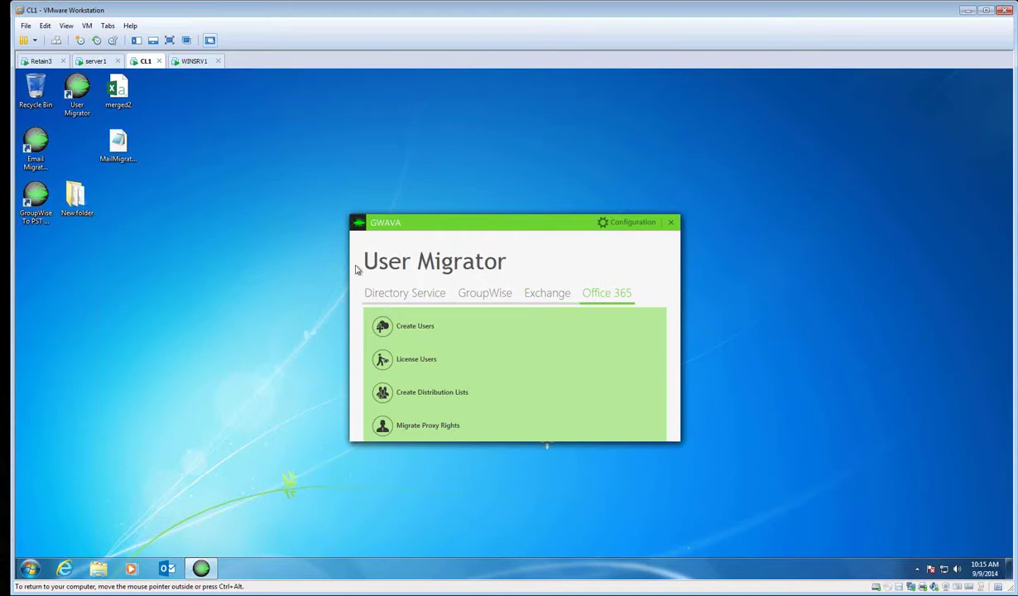
- Launch the Email Migrator and load its configuration from the MailMigration file on the desktop
double_click(39, 151)
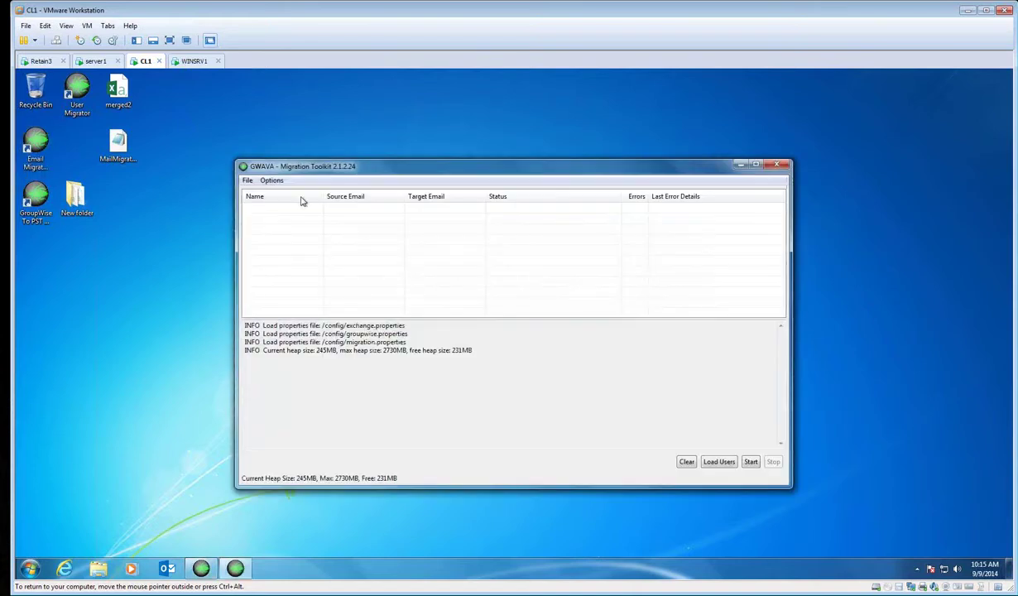
left_click(247, 180)
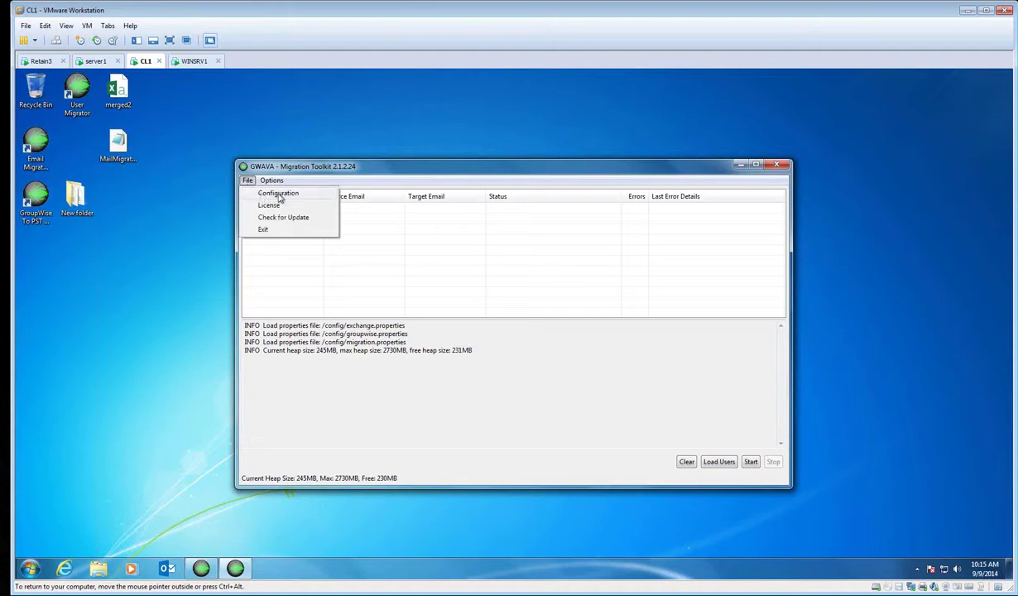
left_click(279, 195)
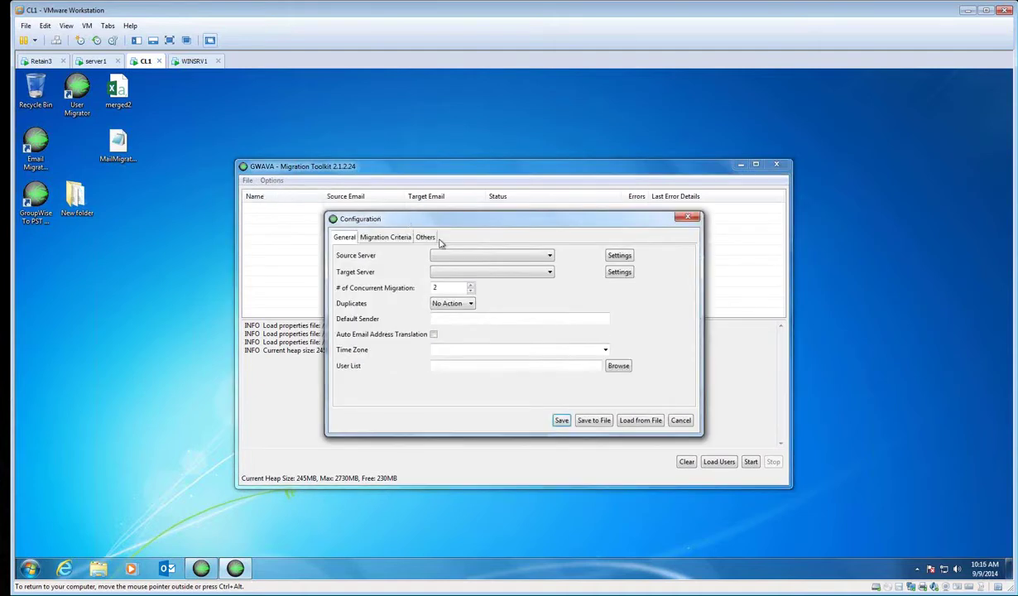
left_click(650, 420)
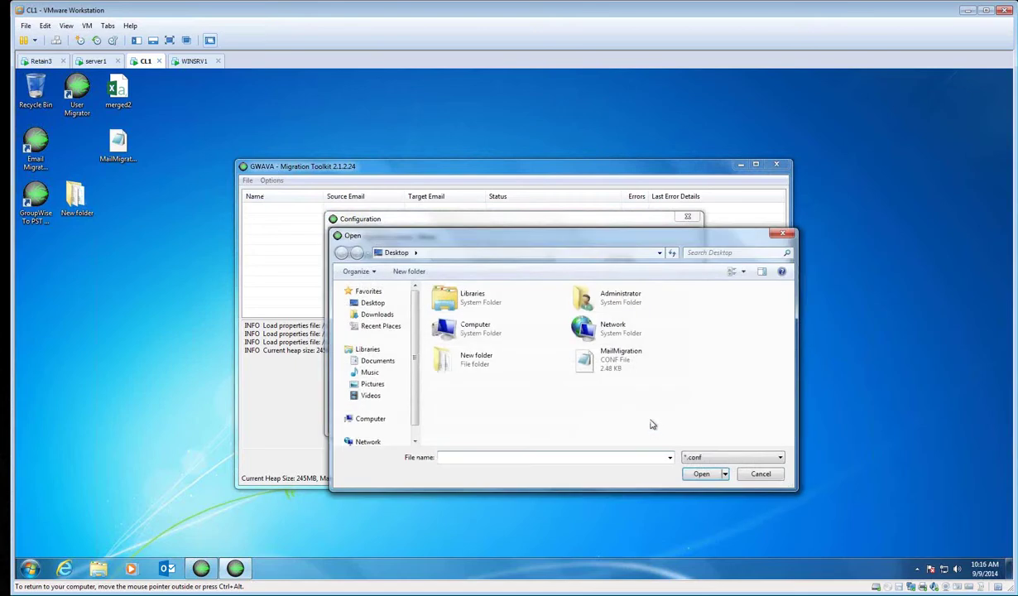
double_click(597, 361)
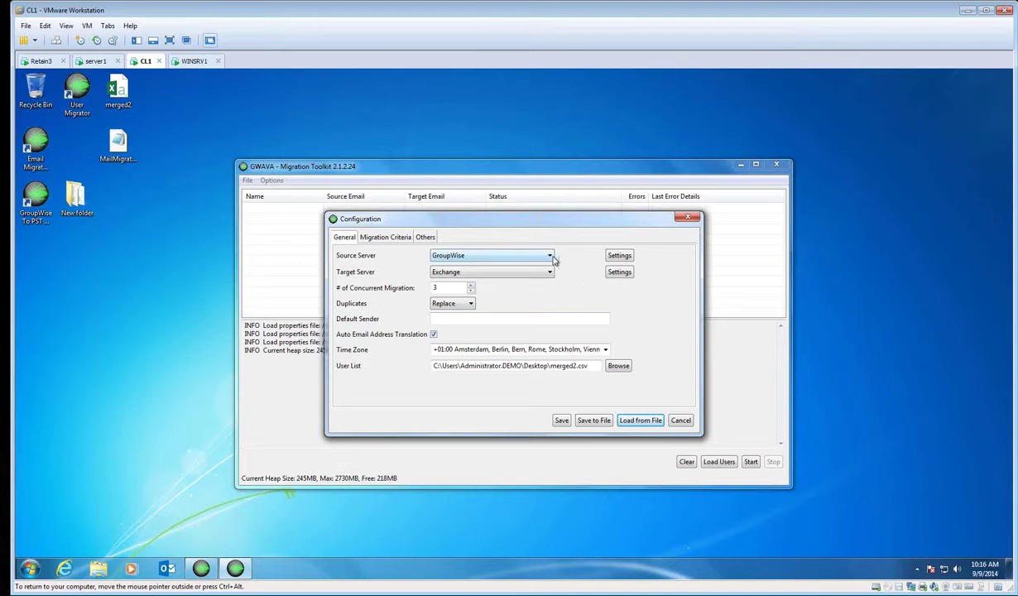
- Check the connection settings of the GroupWise source server and the Exchange target server, and save both
left_click(619, 256)
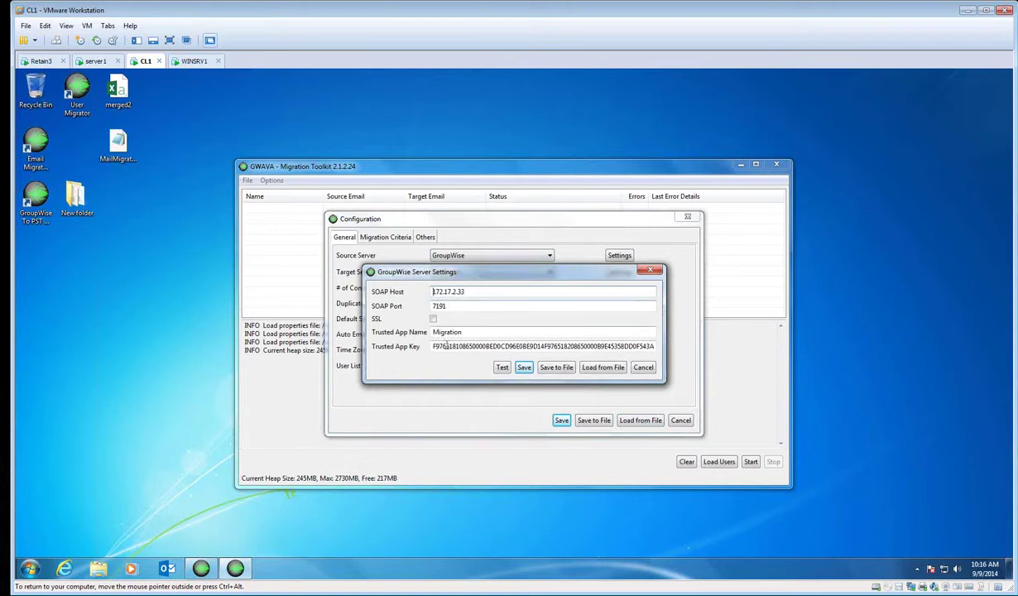
left_click(525, 368)
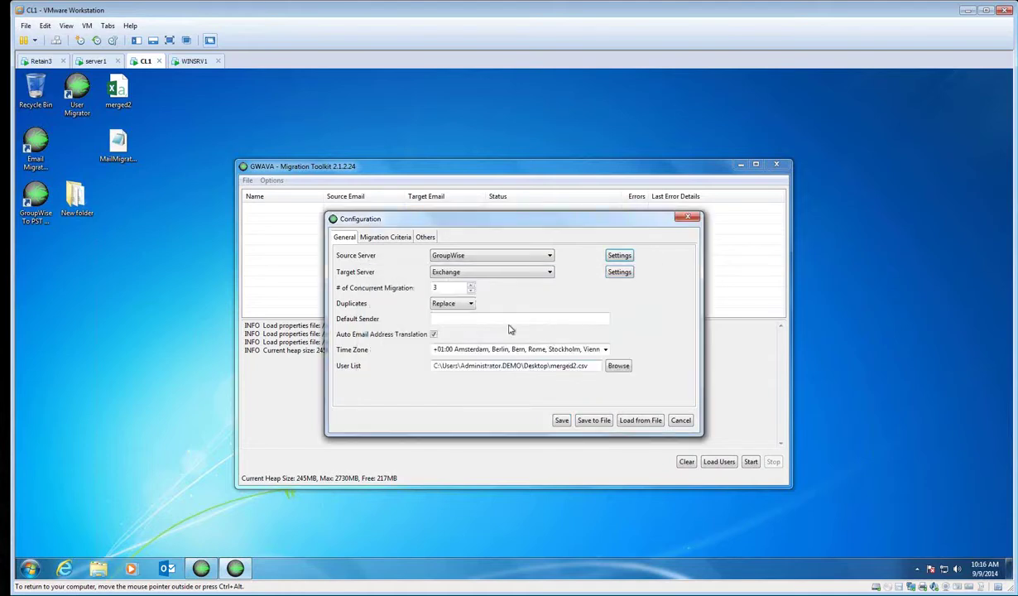
left_click(619, 272)
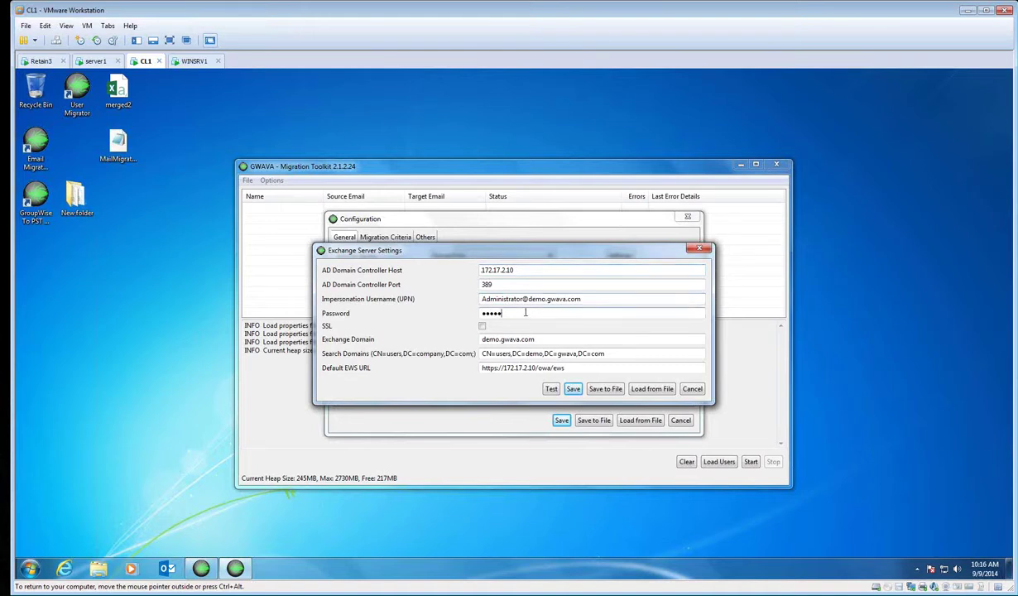
left_click(558, 340)
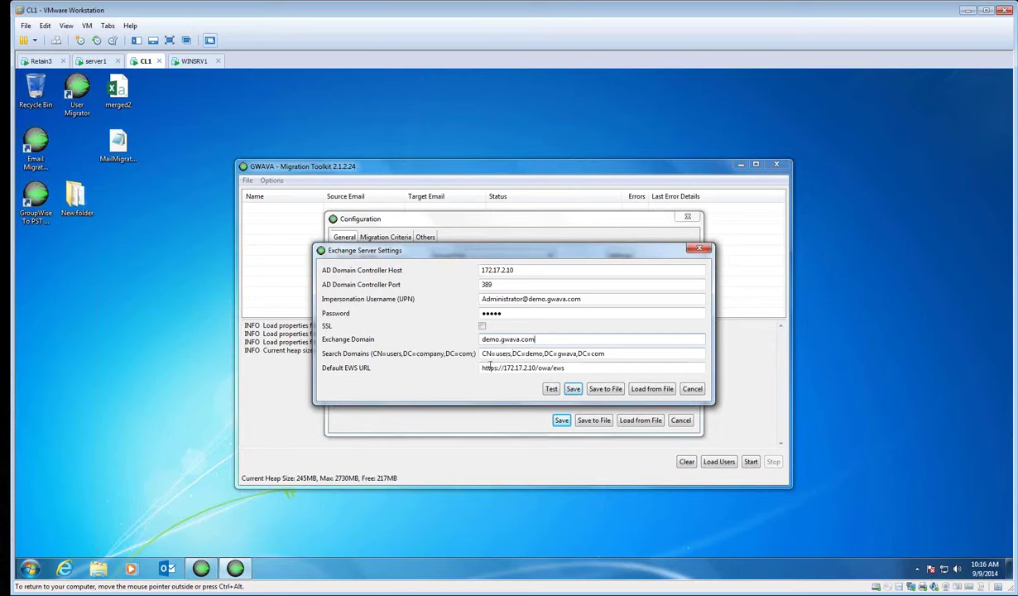
left_click(573, 389)
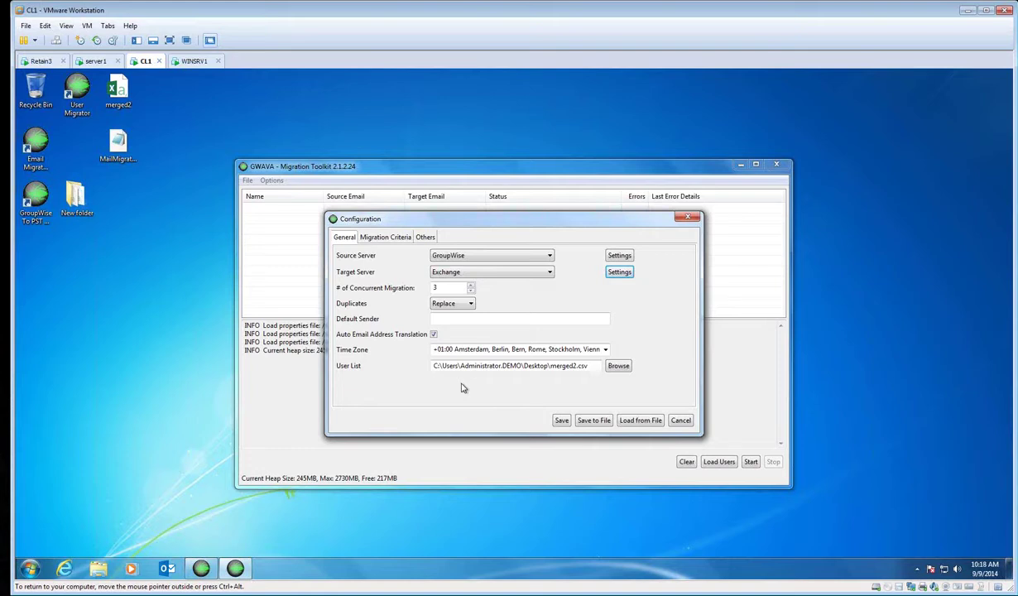
- Check the migration criteria and the personal address book options, and save the migration configuration
left_click(391, 240)
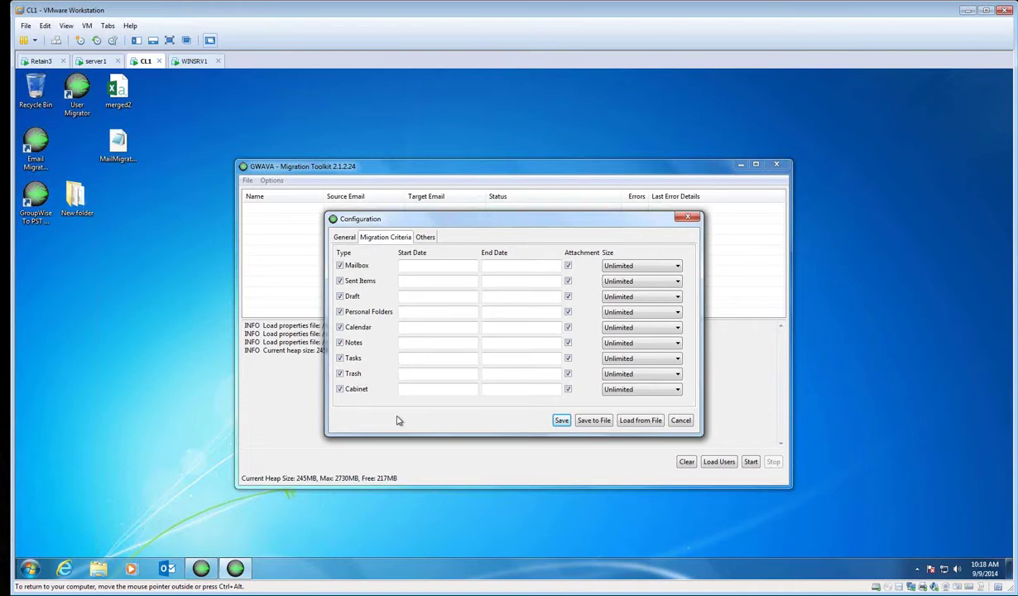
left_click(427, 238)
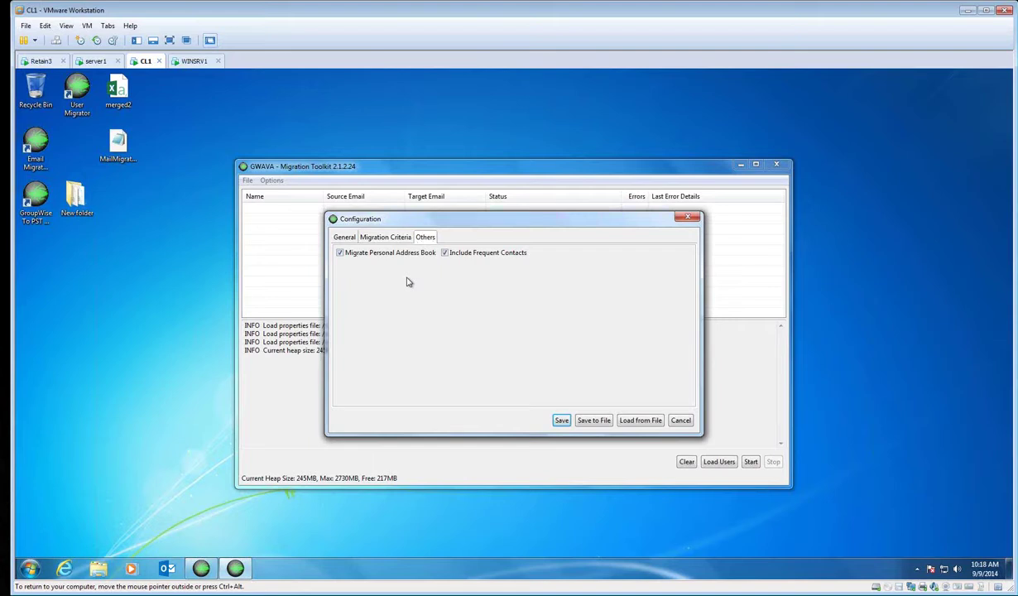
left_click(562, 421)
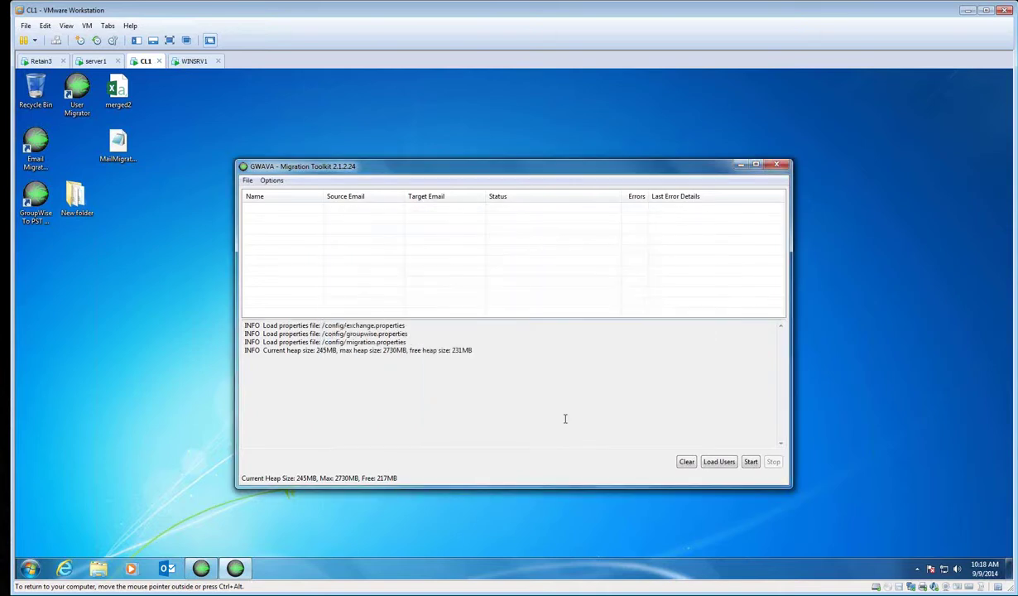
- Load the user list, select the fourth to seventh, ninth and tenth users, and start migrating their mailboxes
left_click(716, 461)
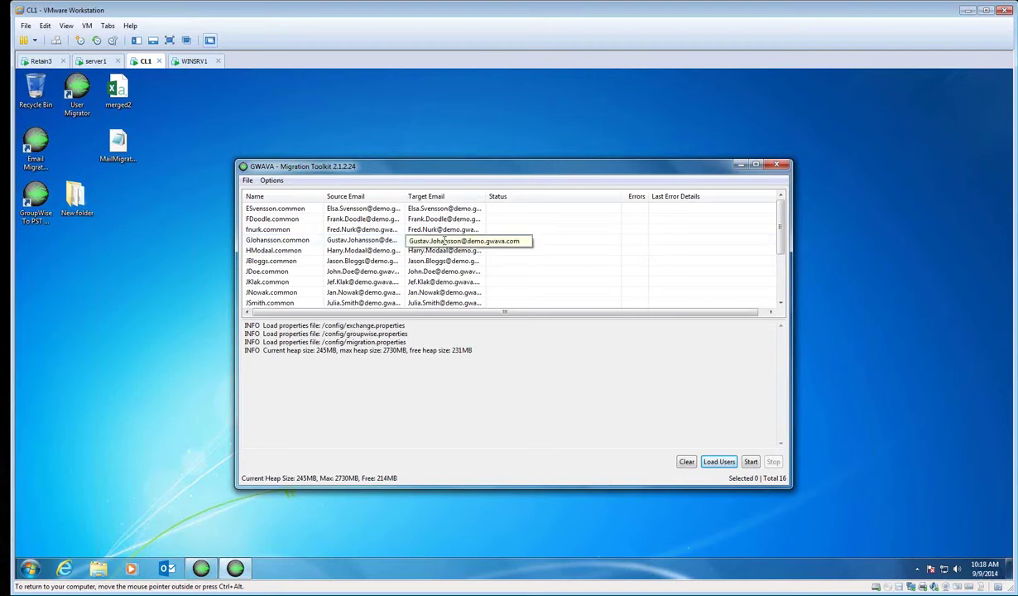
left_click(377, 241)
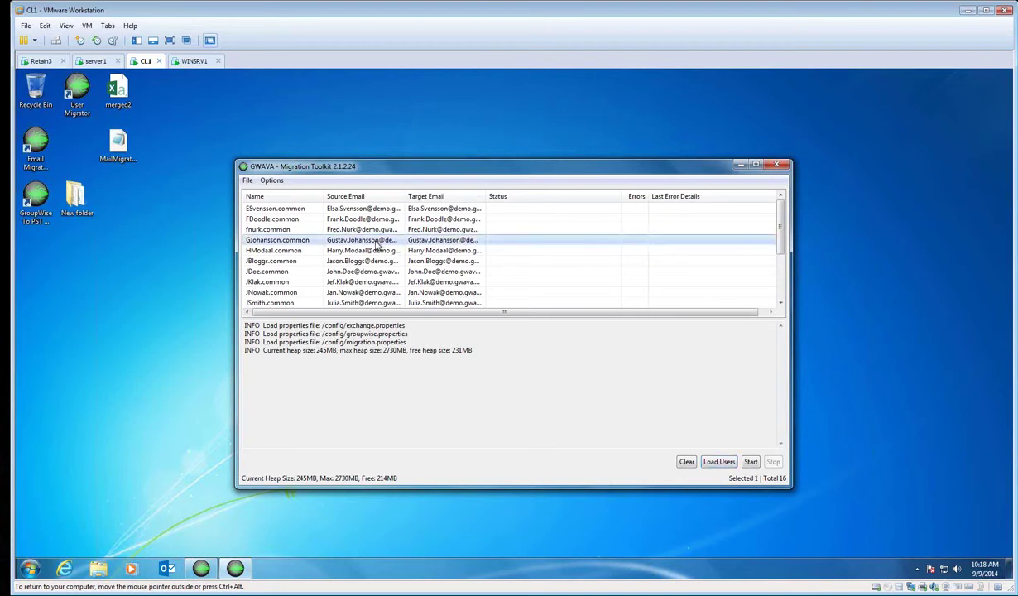
left_click(428, 251, "ctrl")
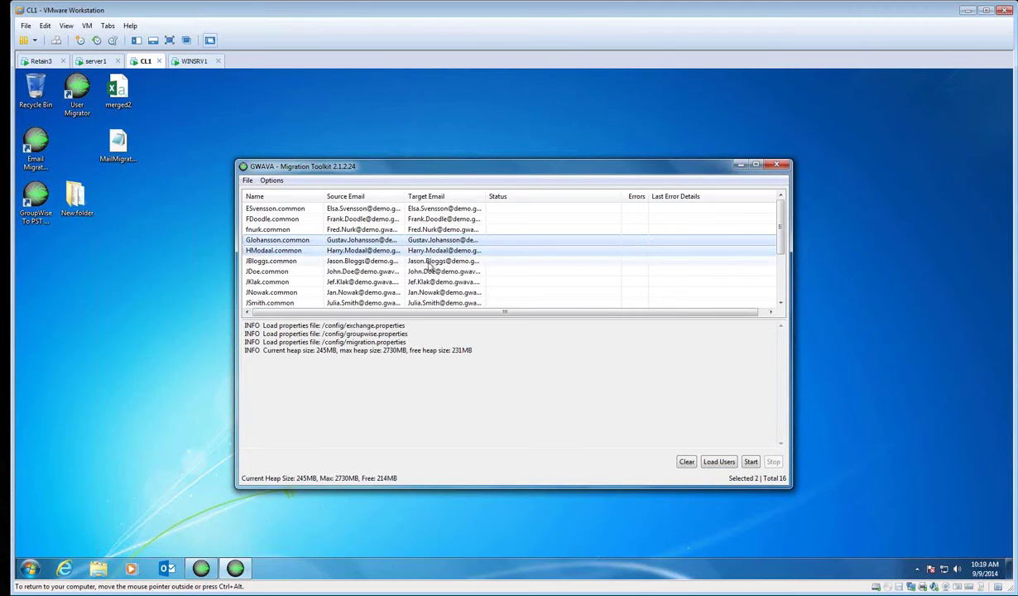
left_click(429, 262, "ctrl")
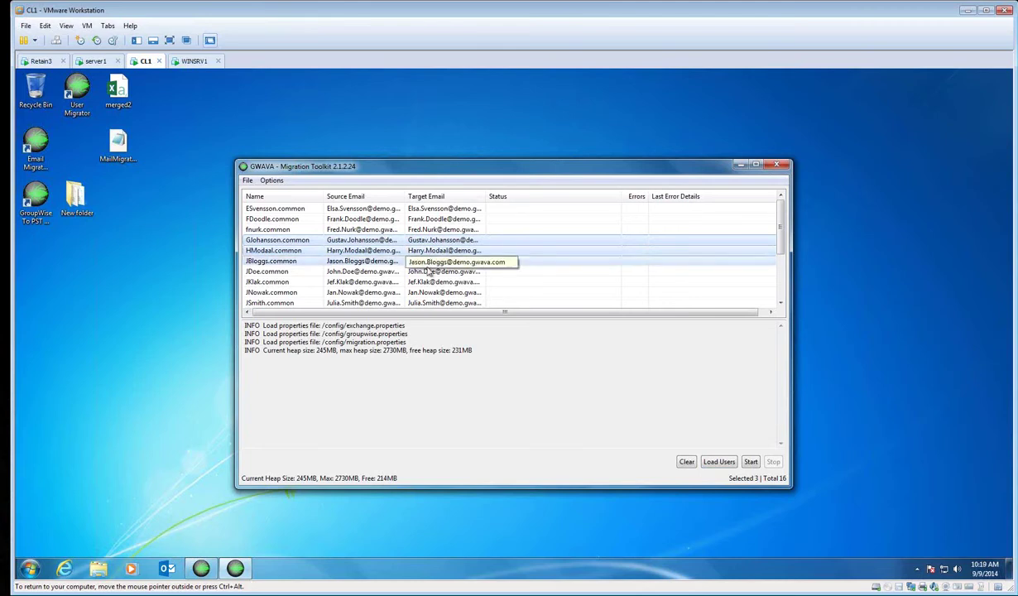
left_click(420, 273, "ctrl")
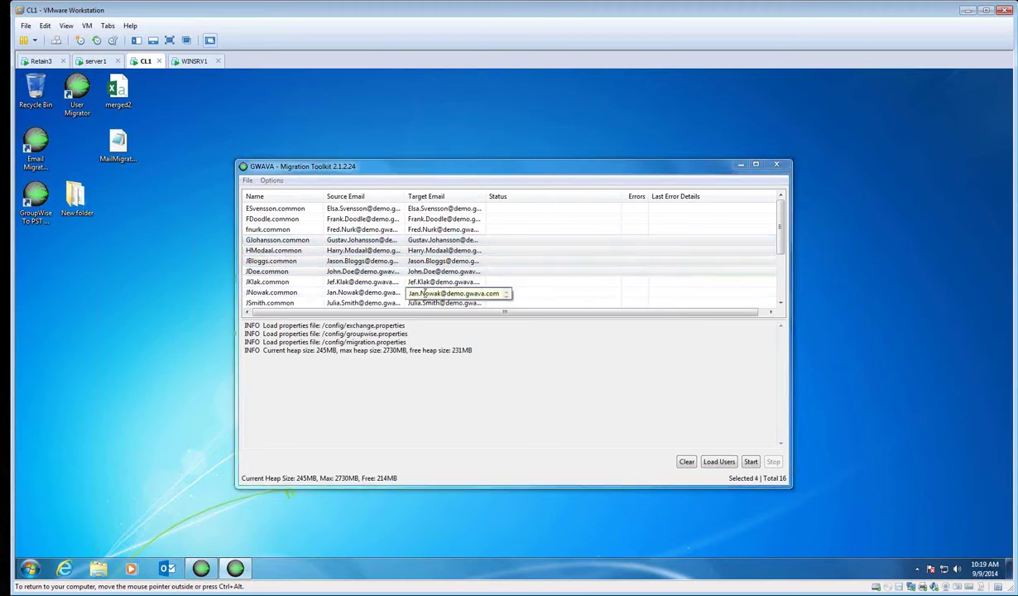
left_click(397, 295, "ctrl")
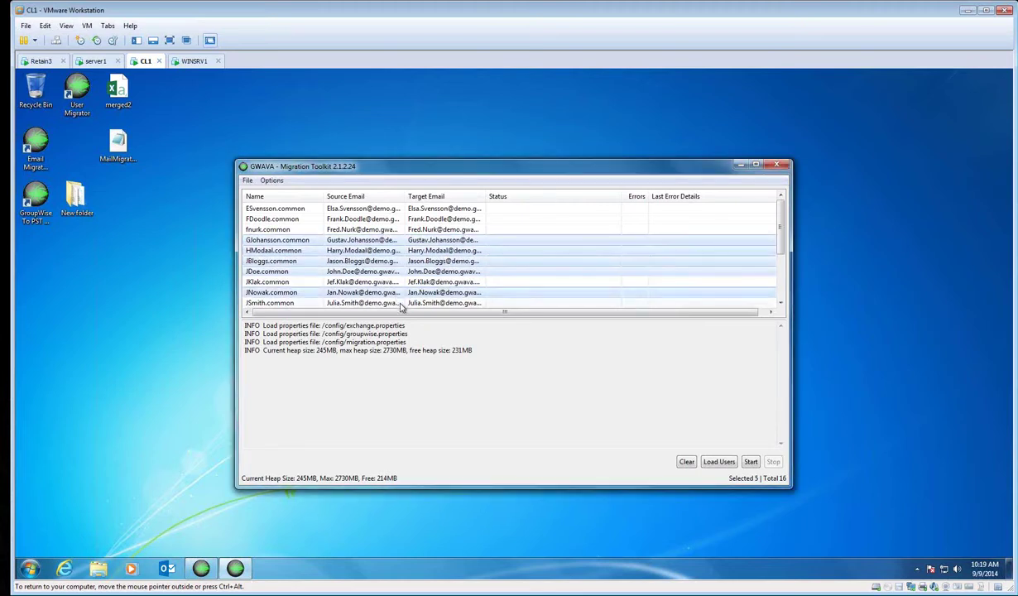
left_click(506, 304, "ctrl")
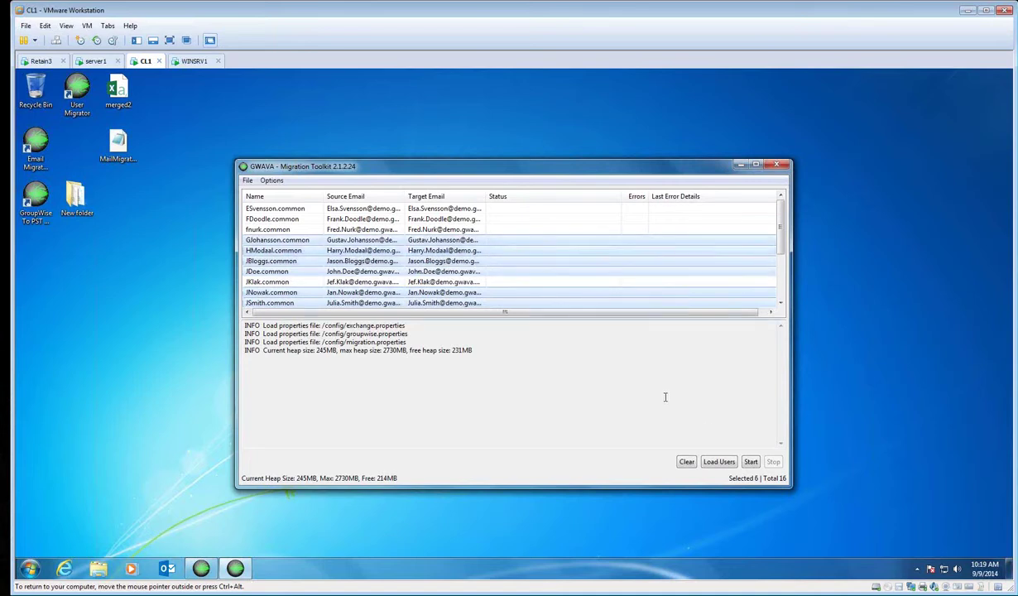
left_click(750, 463)
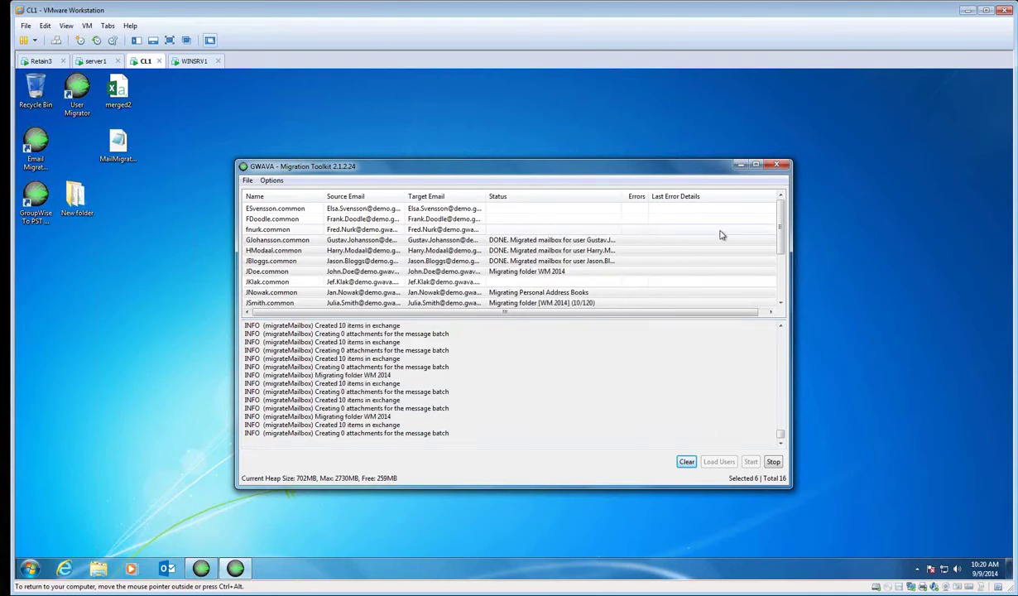
- Minimize the migration toolkit, switch to Outlook and set the Retain download period to 3 years
left_click(739, 164)
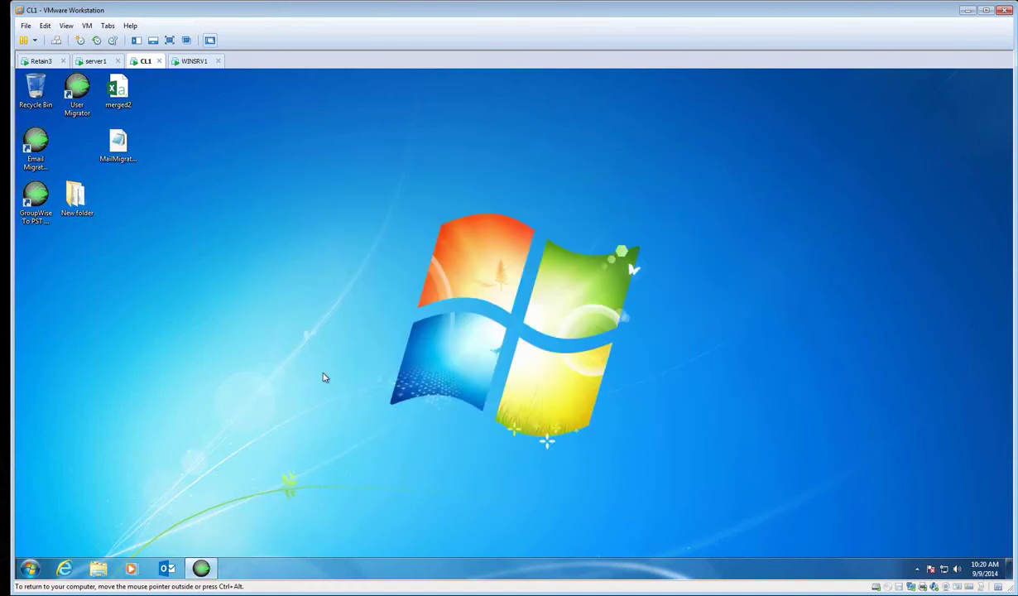
left_click(165, 569)
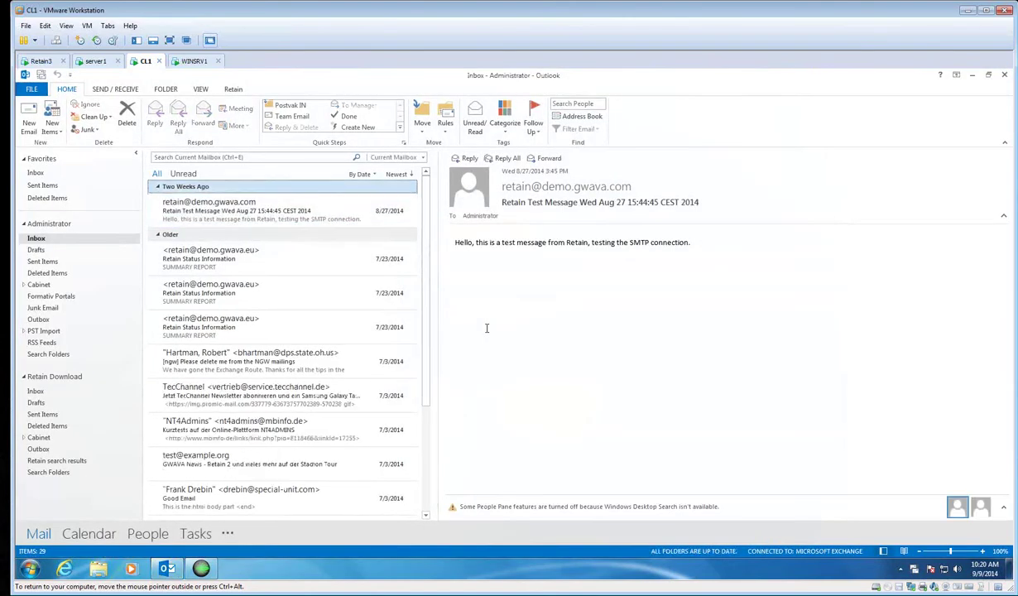
left_click(234, 91)
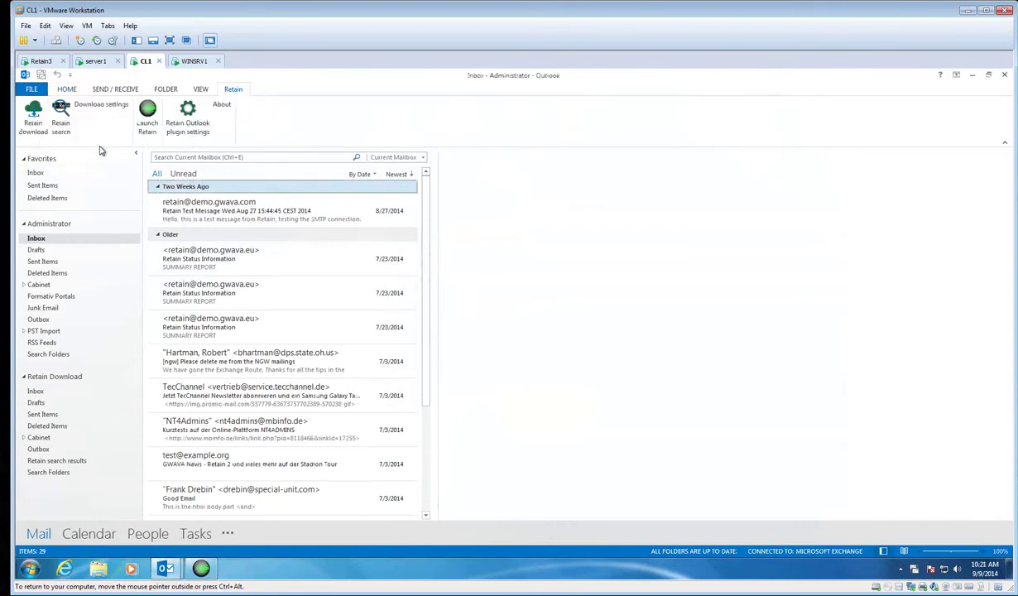
left_click(101, 105)
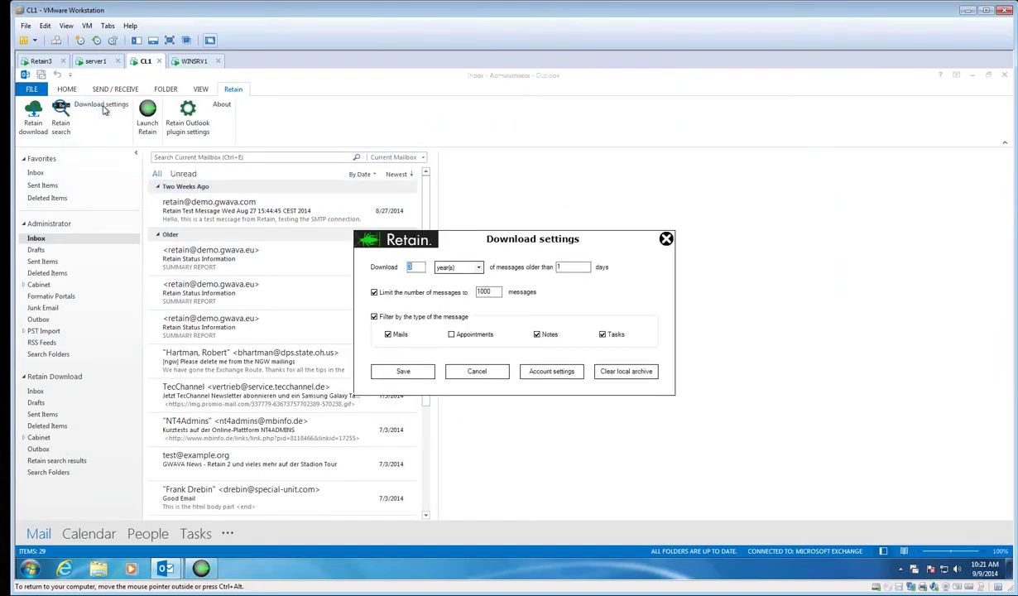
type("3")
key("Return")
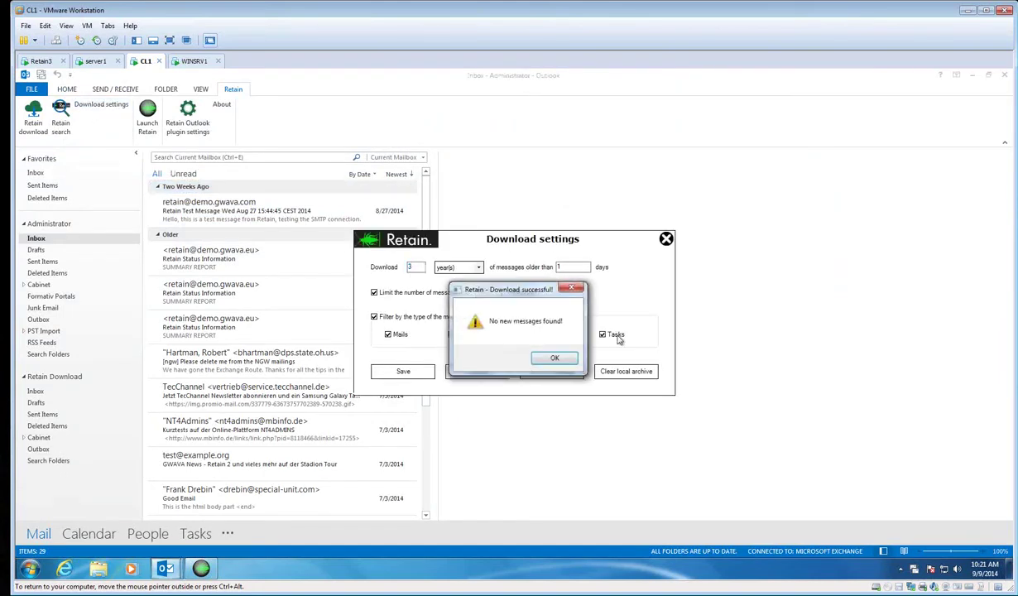
left_click(555, 359)
- Clear the local Retain archive and confirm the permanent deletion of its messages
left_click(635, 374)
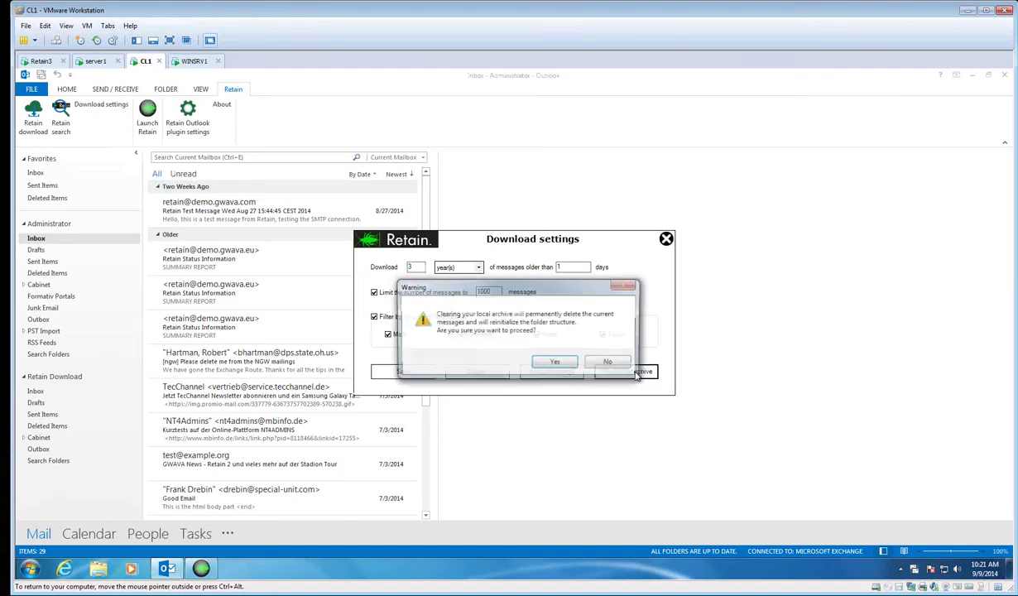
left_click(553, 361)
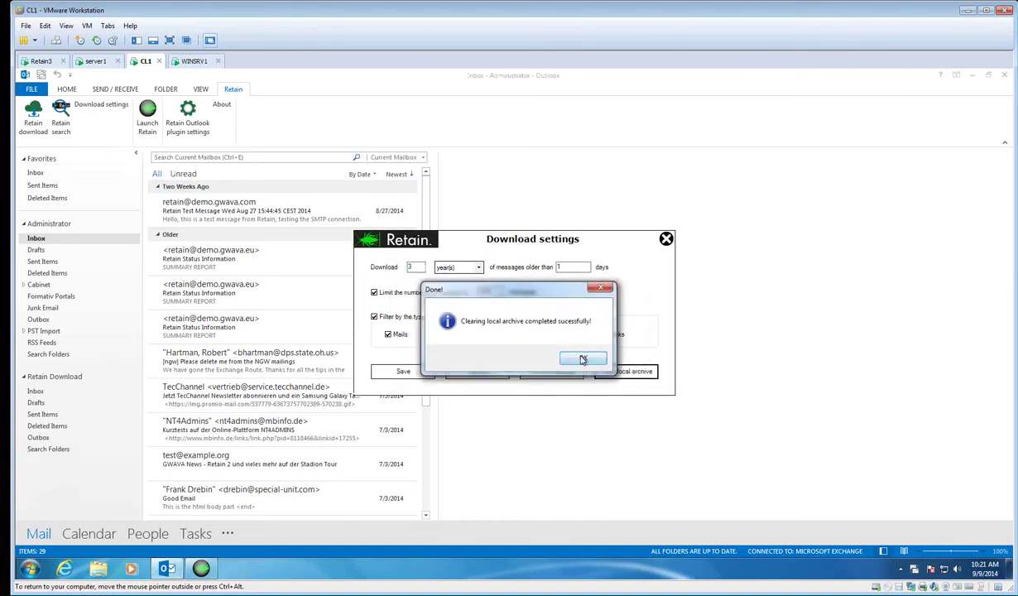
left_click(583, 359)
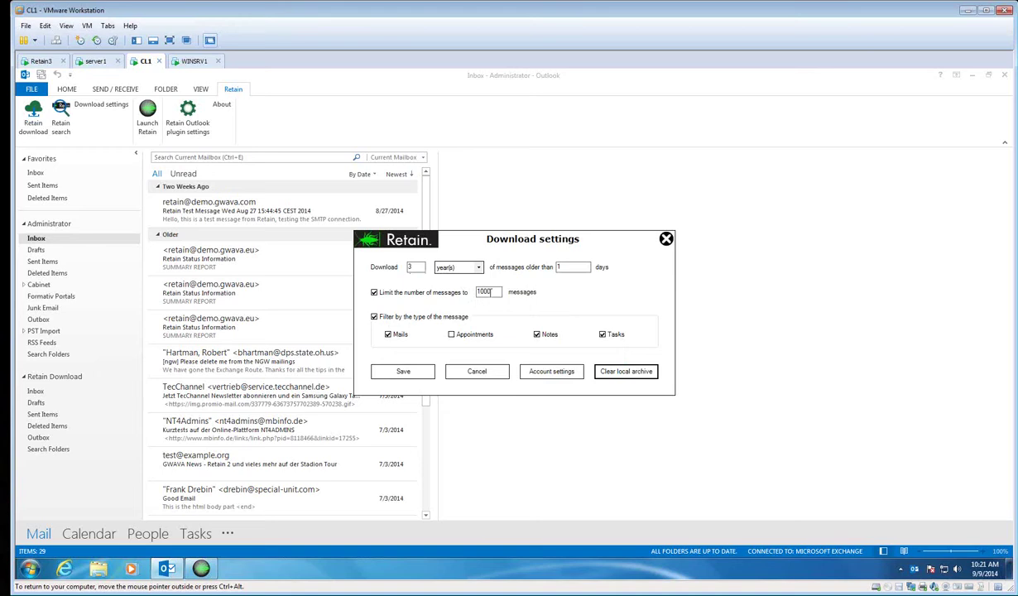
- Save the Retain download settings and download the archived messages into the local Retain archive
left_click(397, 369)
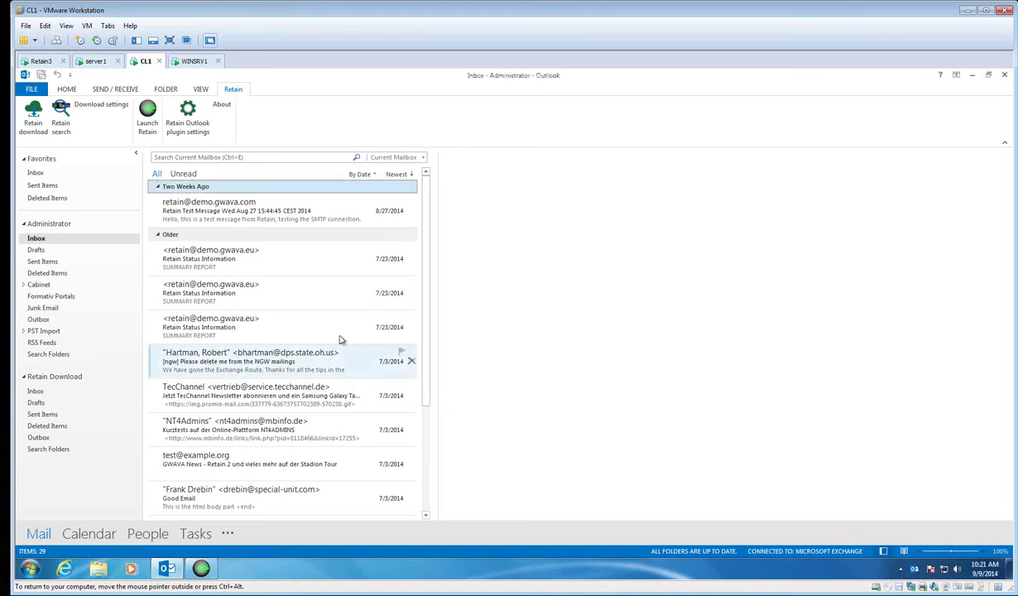
left_click(34, 122)
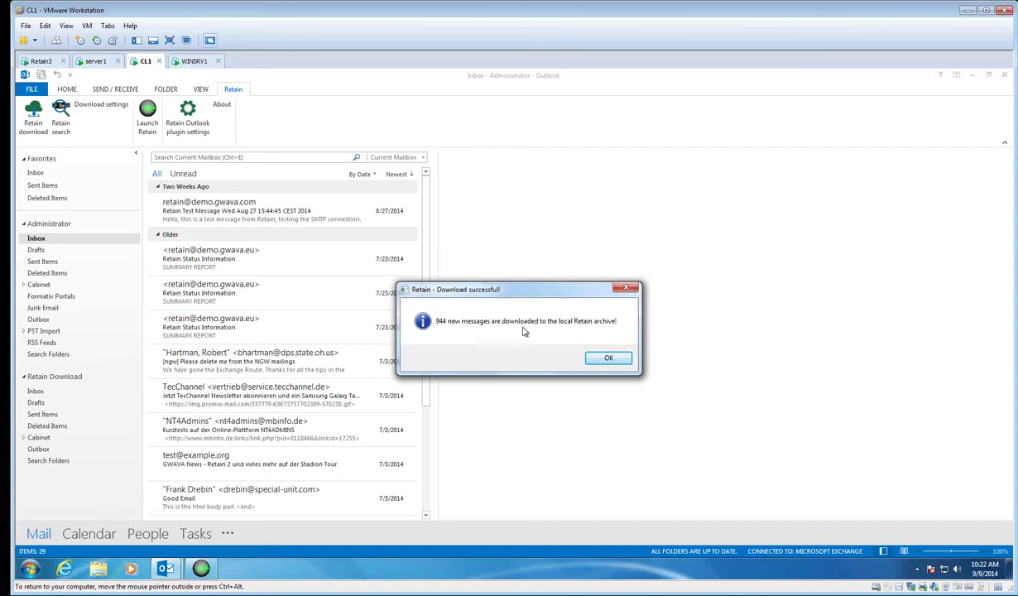
- Dismiss the download notice, open the TecChannel newsletter about the Samsung Galaxy tablet and download its blocked pictures
left_click(609, 358)
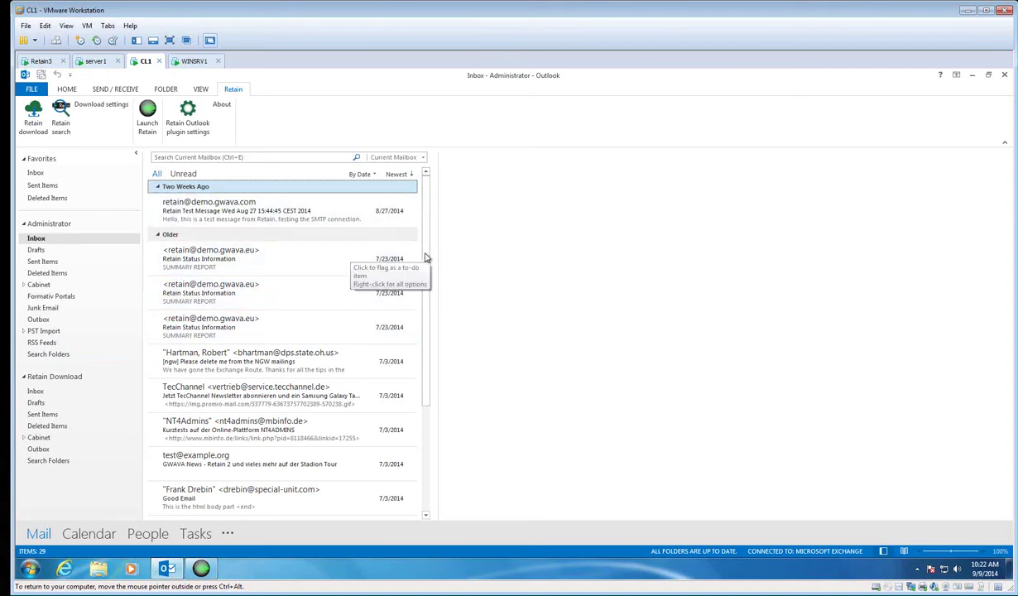
scroll(428, 307, "down", 3)
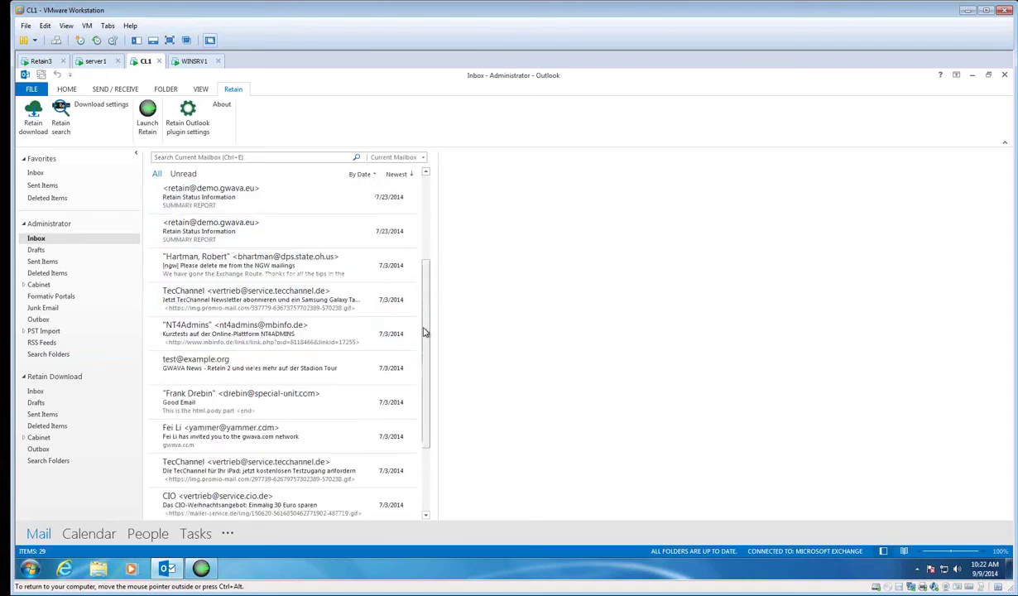
left_click(263, 299)
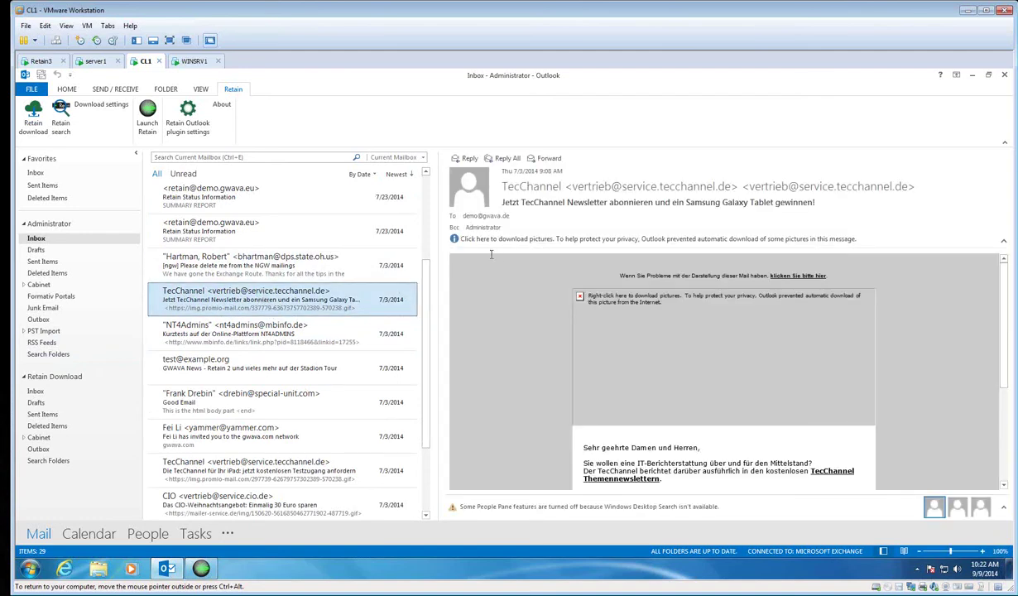
left_click(522, 240)
left_click(523, 249)
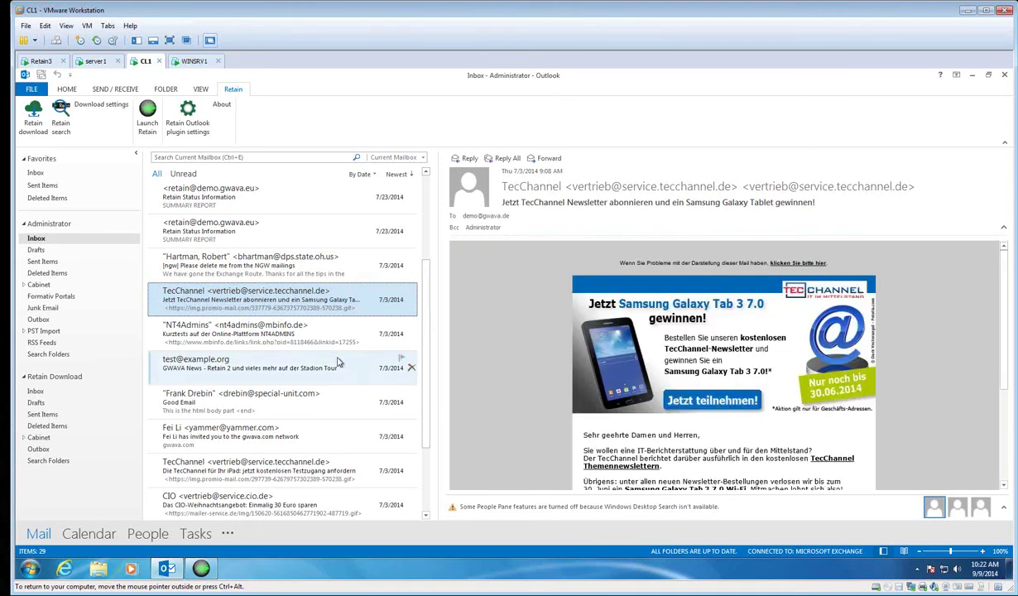
- View the "Good Email" message and return to the TecChannel newsletter about the Samsung Galaxy tablet
left_click(314, 413)
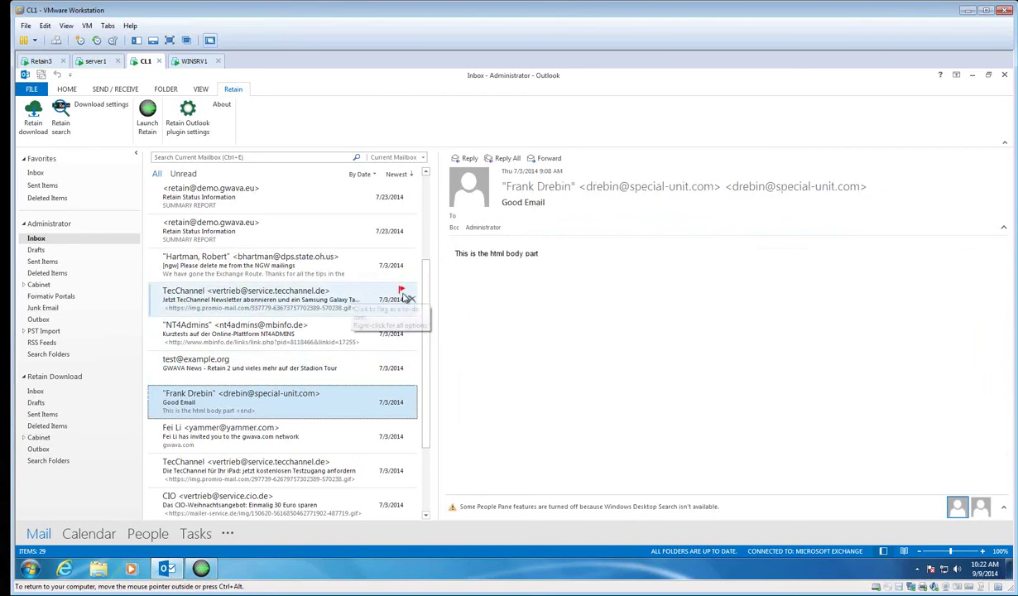
scroll(427, 230, "up", 1)
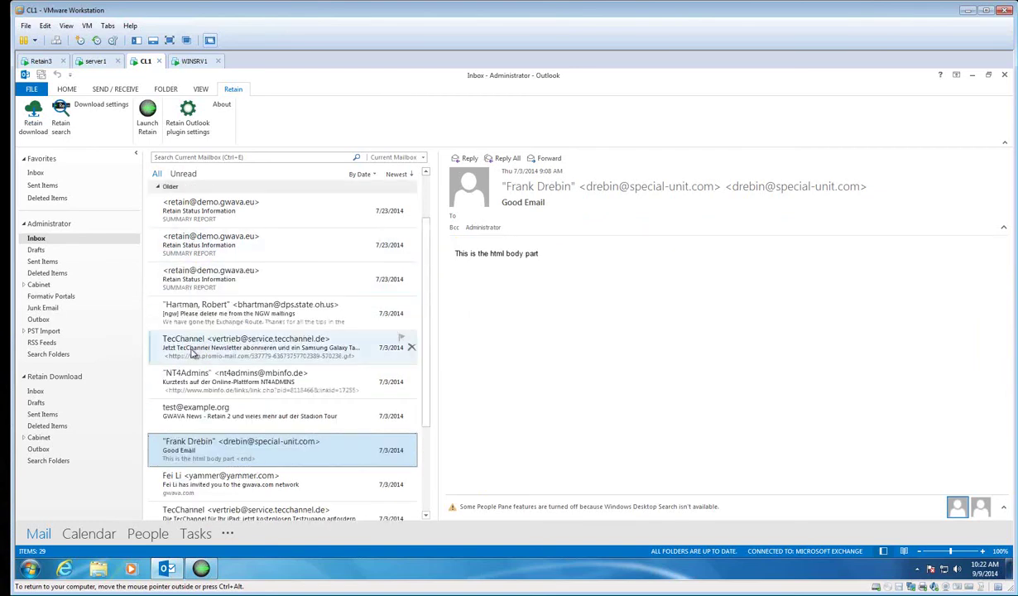
left_click(190, 354)
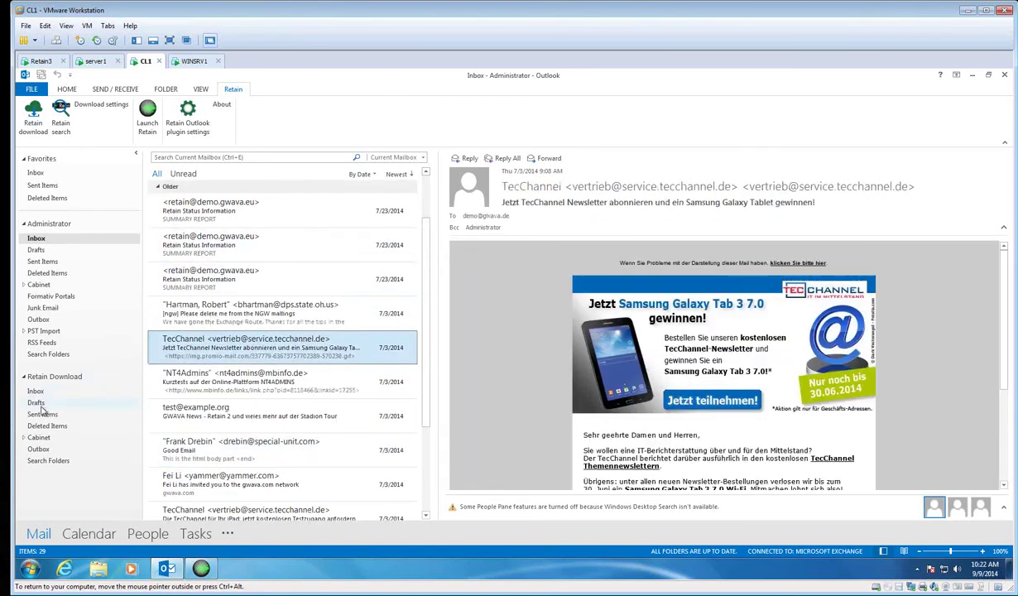
- Set up a Retain easy search with the keyword ITWhitepapers and a from date of 1/1/2009
left_click(62, 121)
left_click(445, 226)
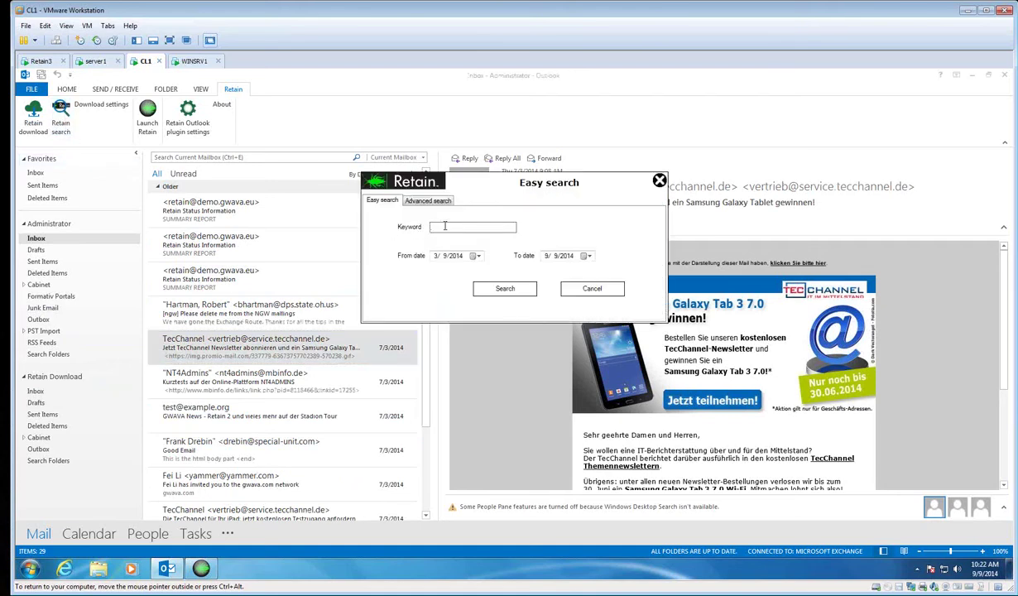
type("ITWhitepapers")
left_click(478, 256)
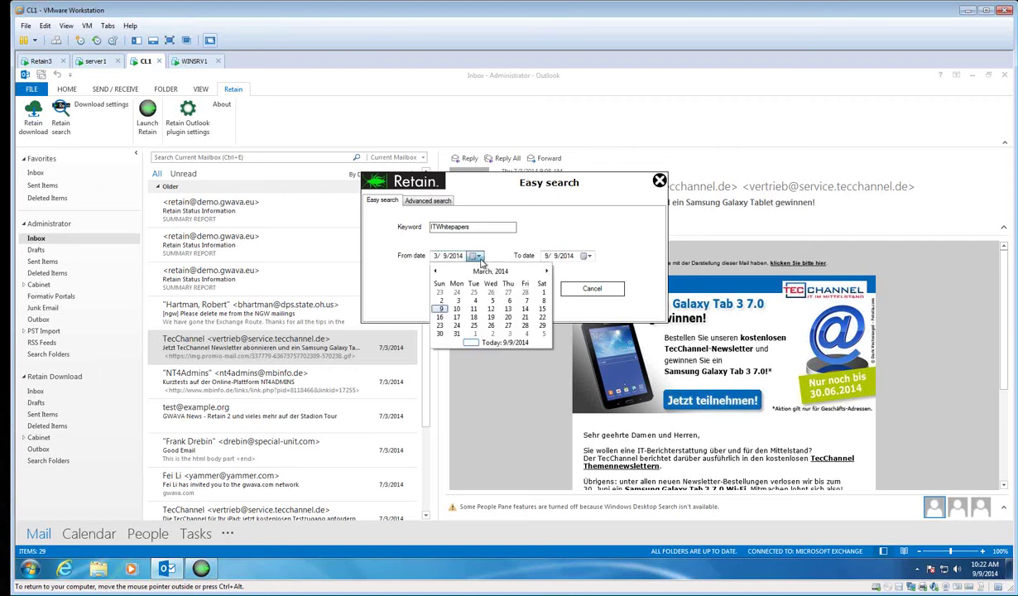
left_click(490, 270)
left_click(490, 271)
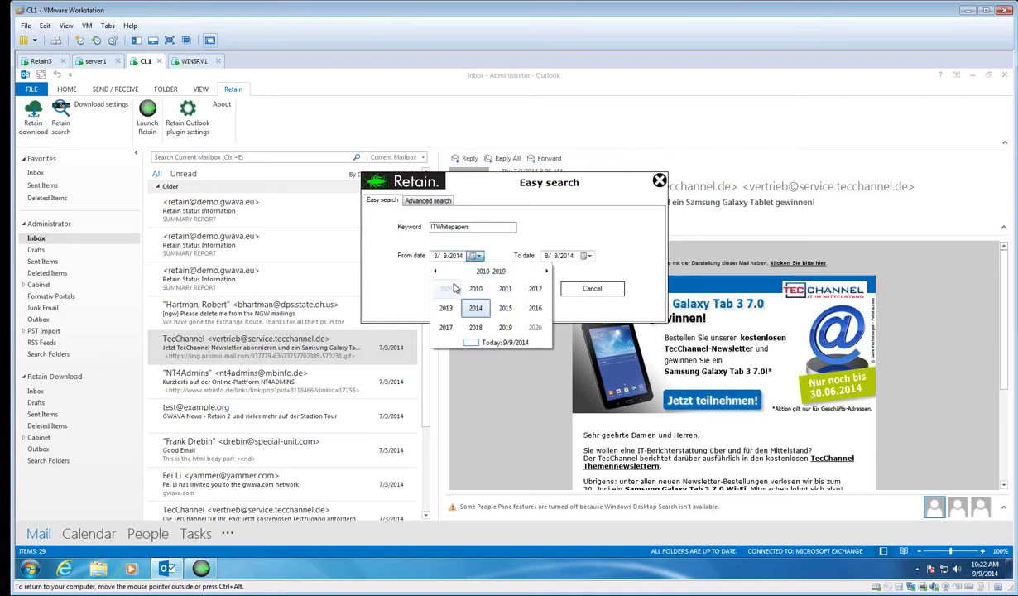
left_click(448, 288)
left_click(451, 289)
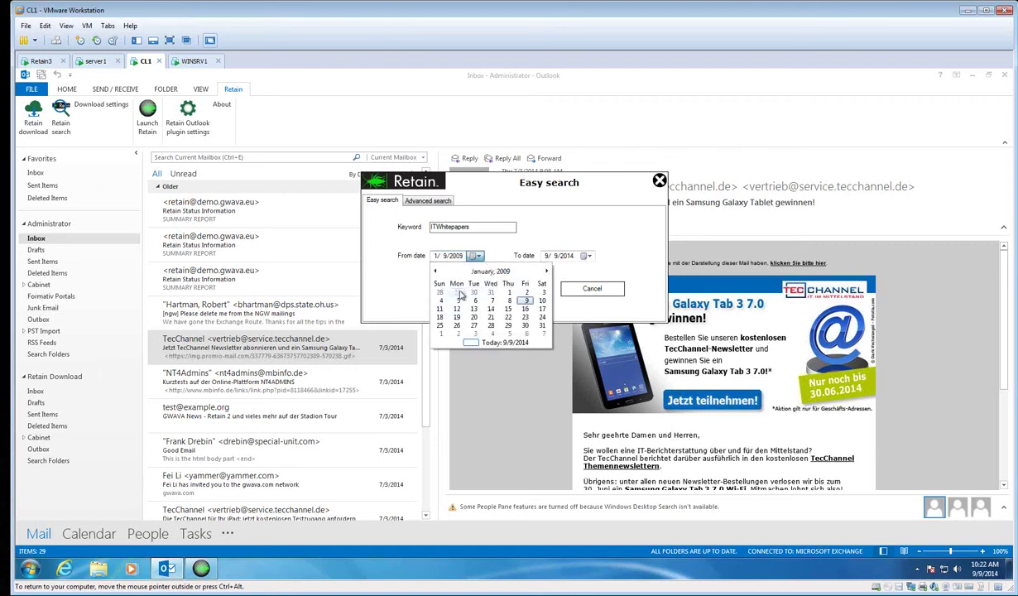
left_click(507, 293)
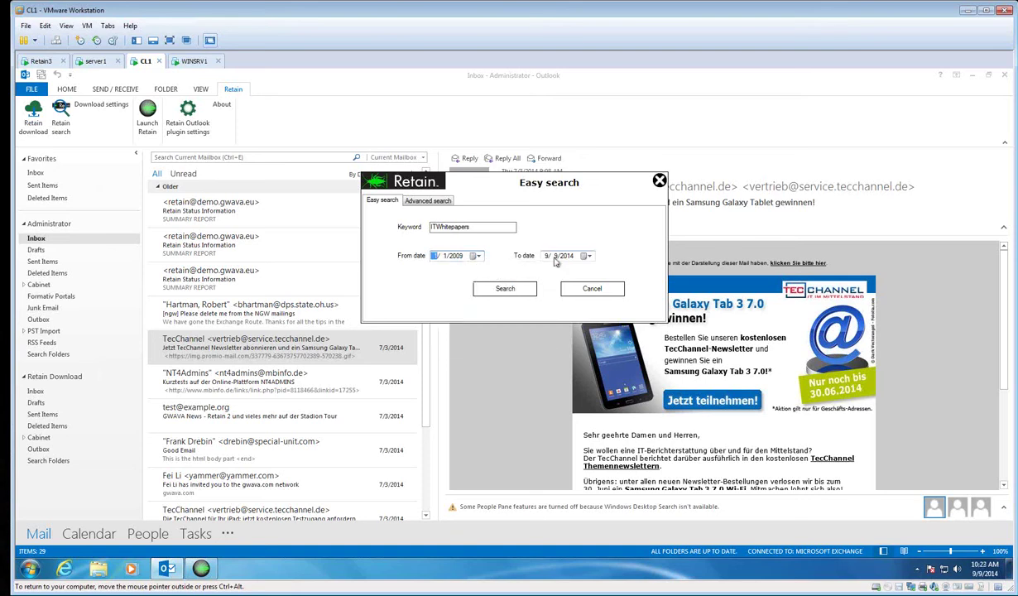
- Run the Retain search, acknowledge its completion and open the Retain search results folder
left_click(512, 290)
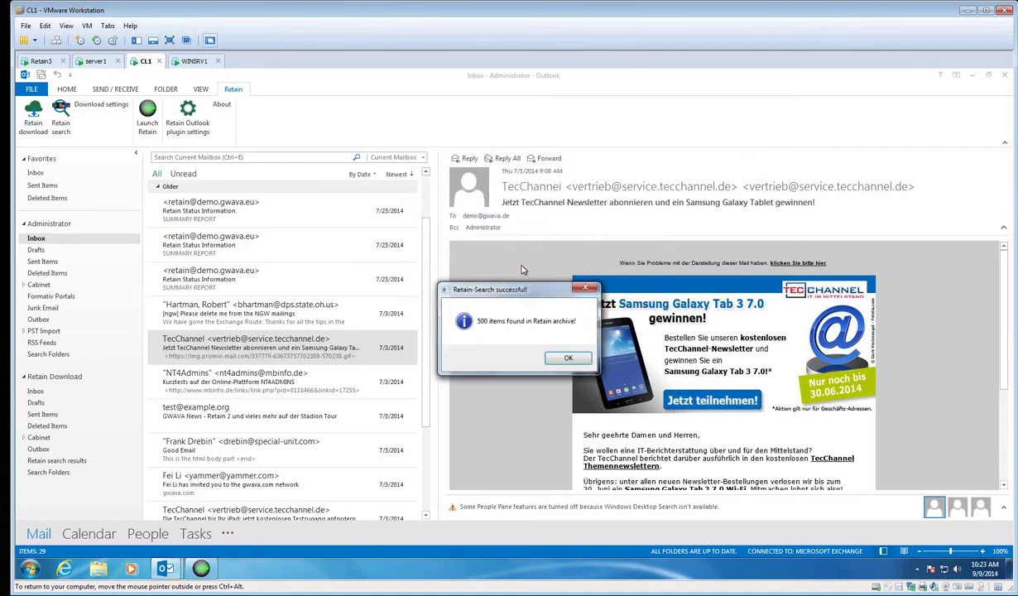
left_click(567, 358)
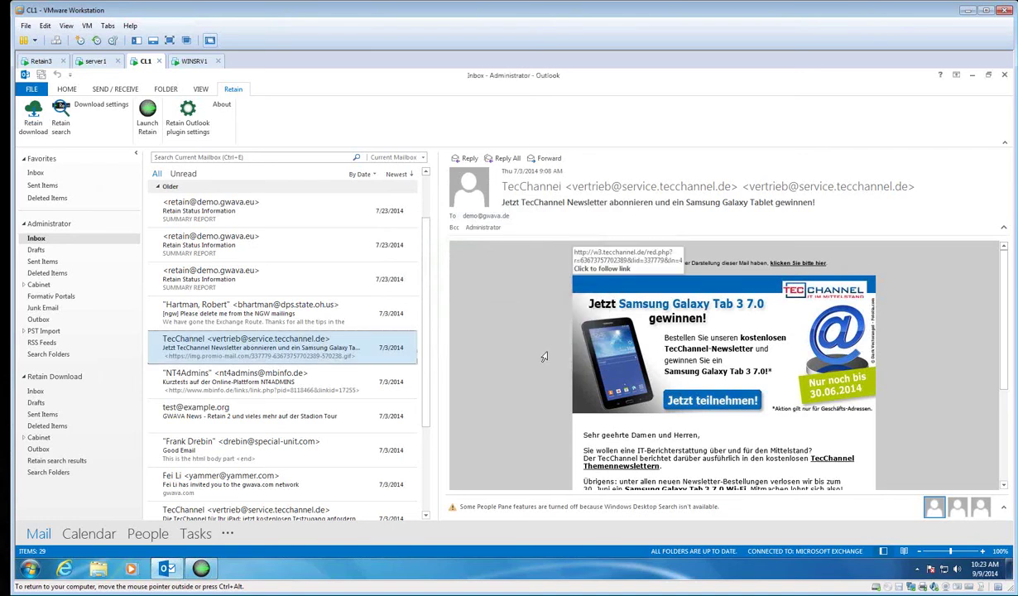
left_click(91, 460)
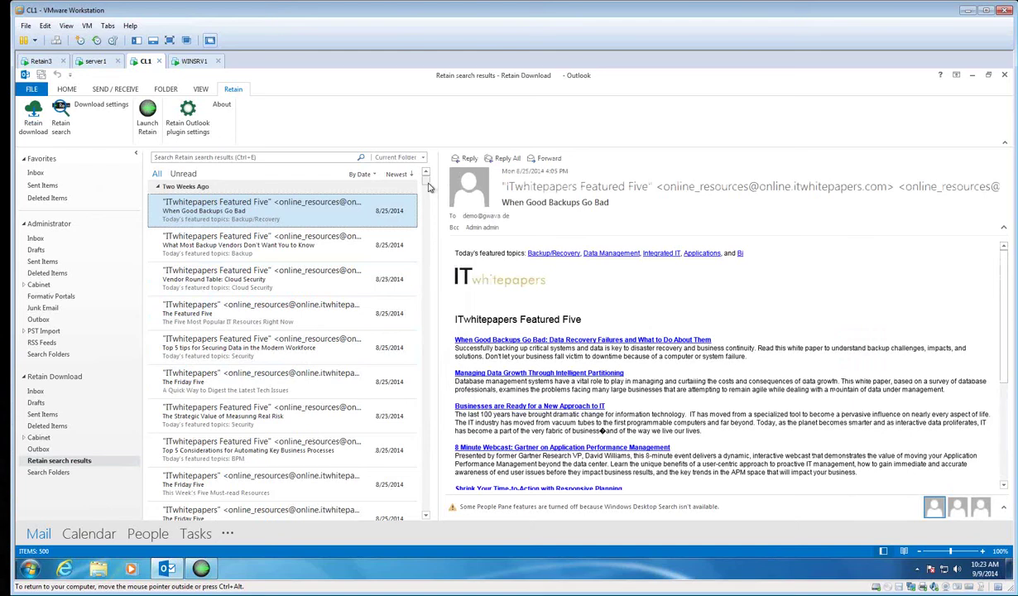
mouse_move(429, 187)
left_mouse_down()
mouse_move(430, 269)
mouse_move(429, 172)
left_mouse_up()
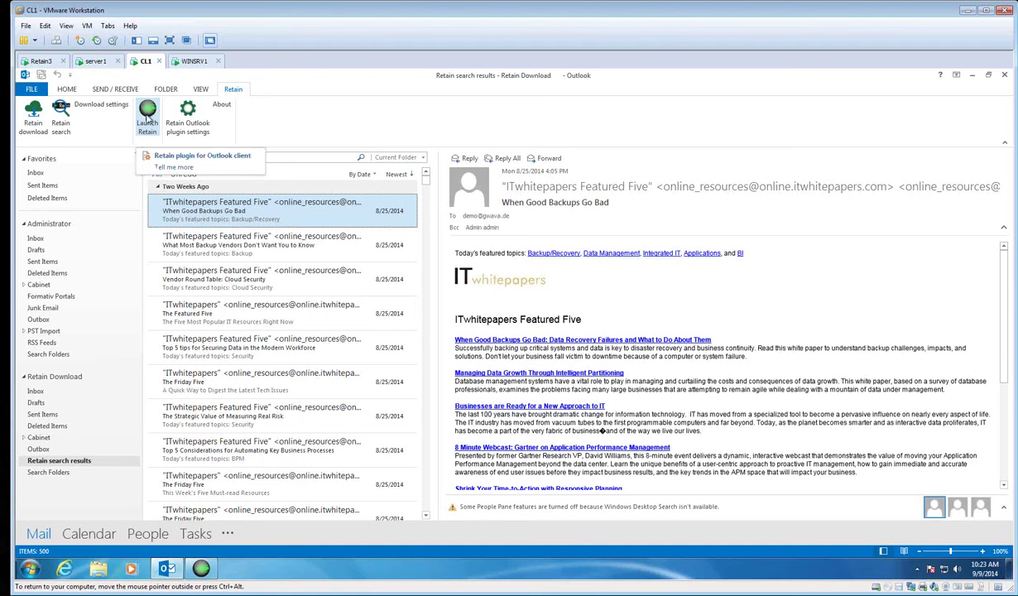
- Launch the Retain web archive and compare the Administrator mailbox's Inbox with the GroupWise admin mailbox, returning to the Administrator mailbox
left_click(147, 123)
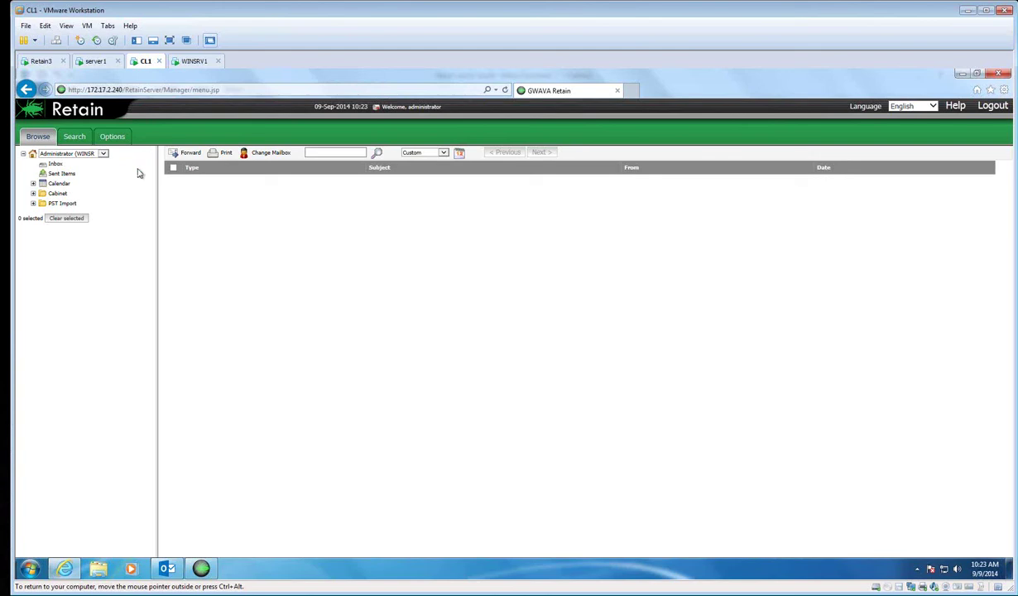
left_click(56, 165)
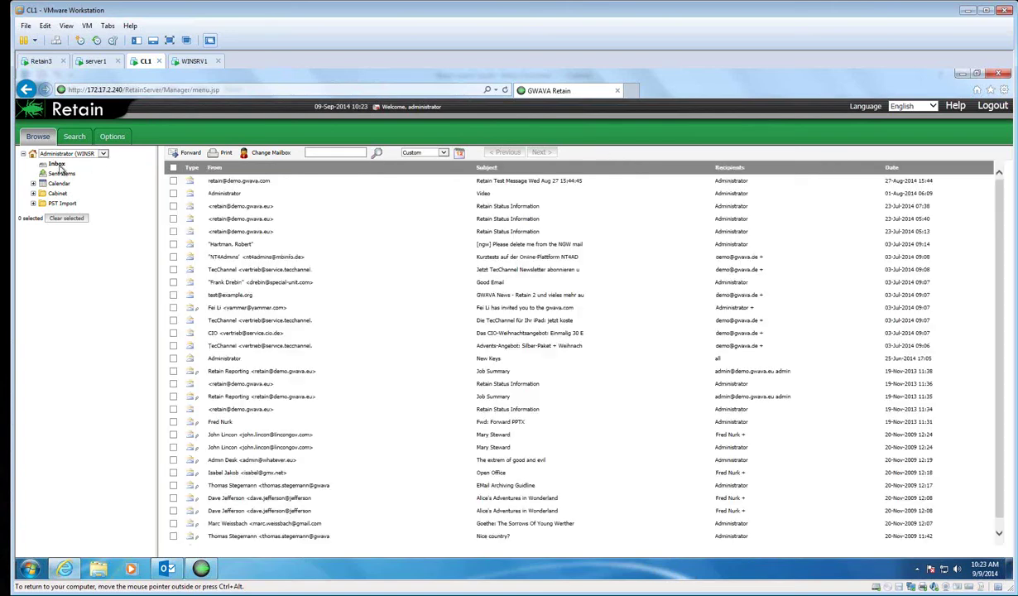
left_click(97, 155)
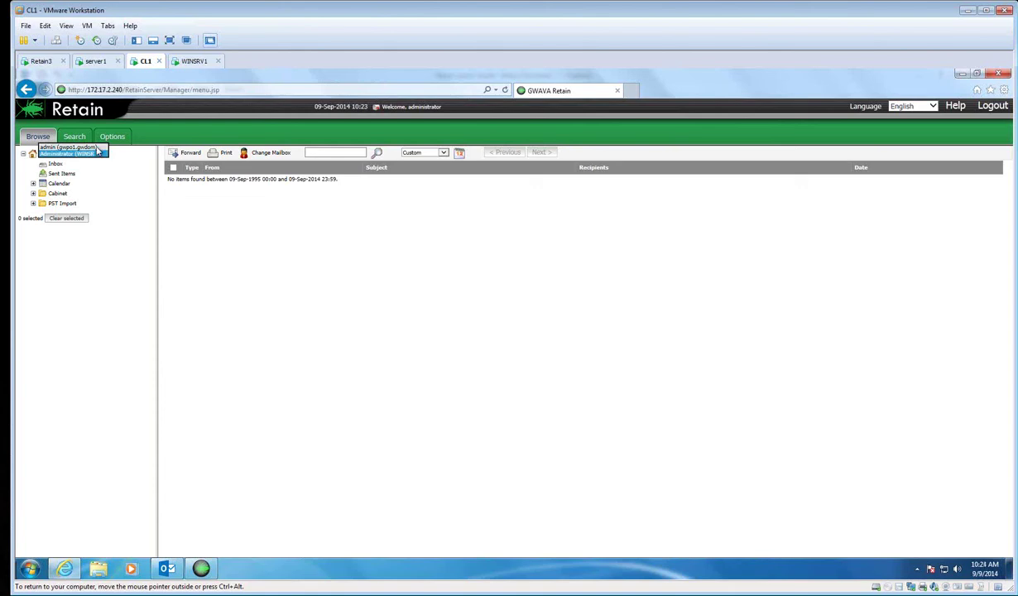
left_click(96, 148)
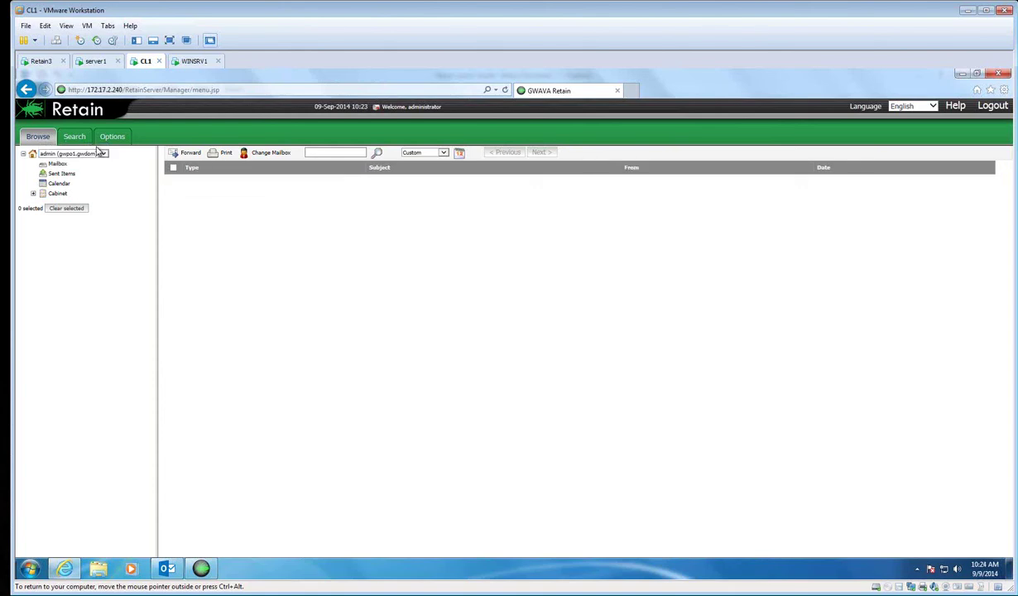
left_click(58, 163)
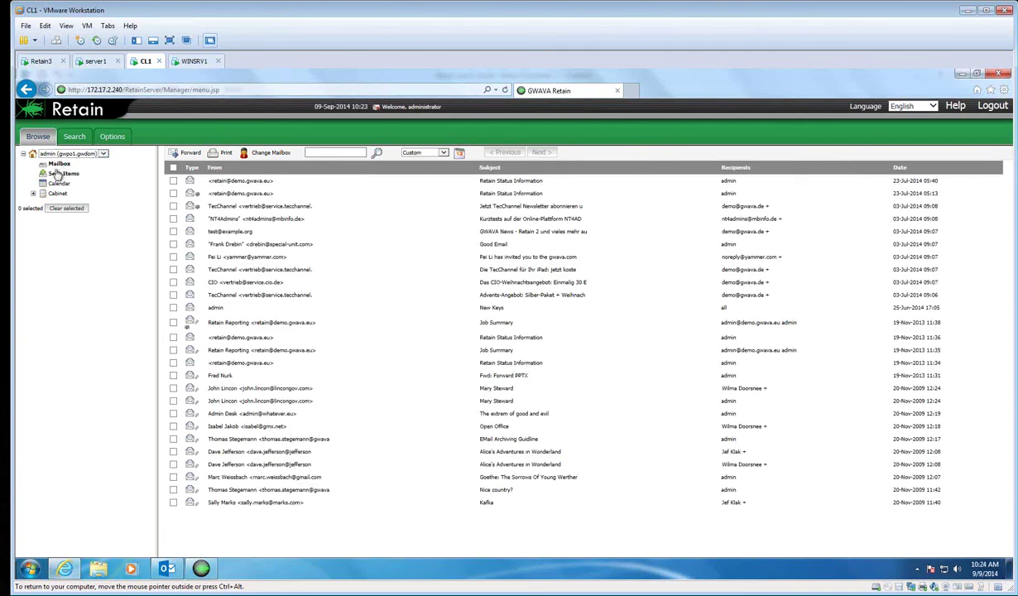
left_click(77, 154)
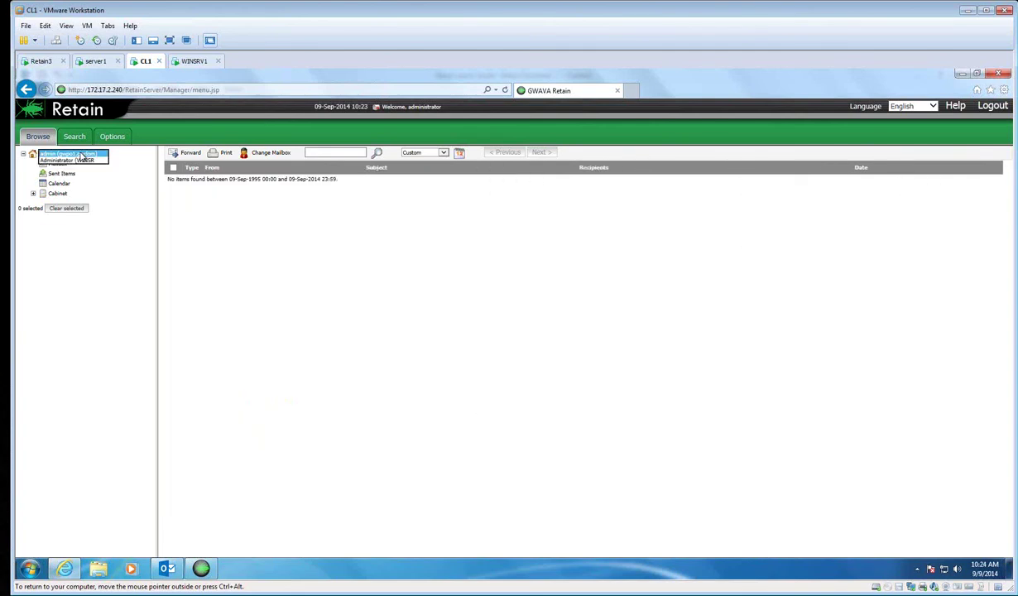
left_click(79, 160)
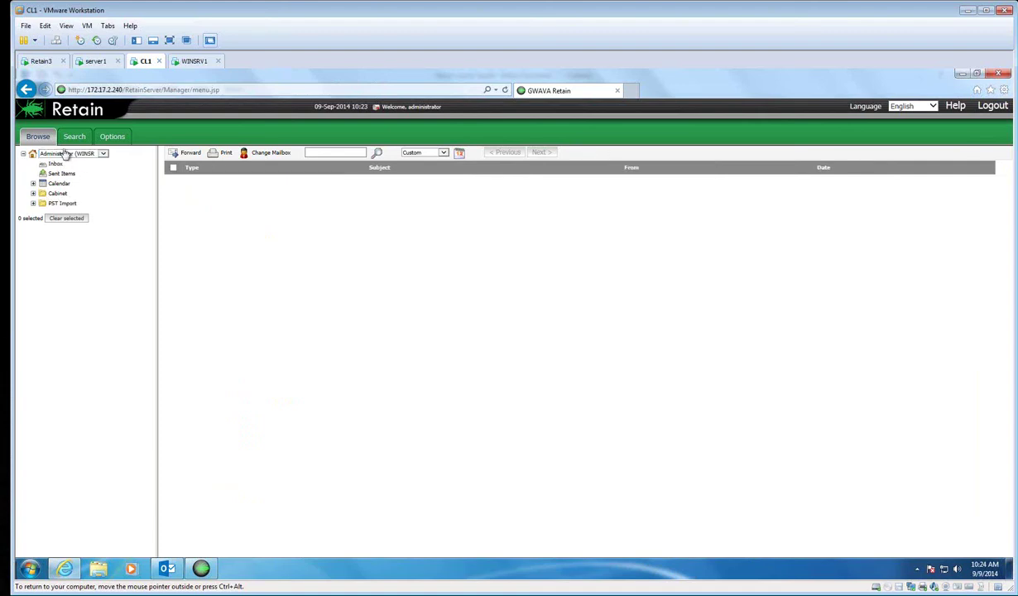
- Restrict the archive search to selected mailboxes and add the GroupWise admin mailbox
left_click(73, 138)
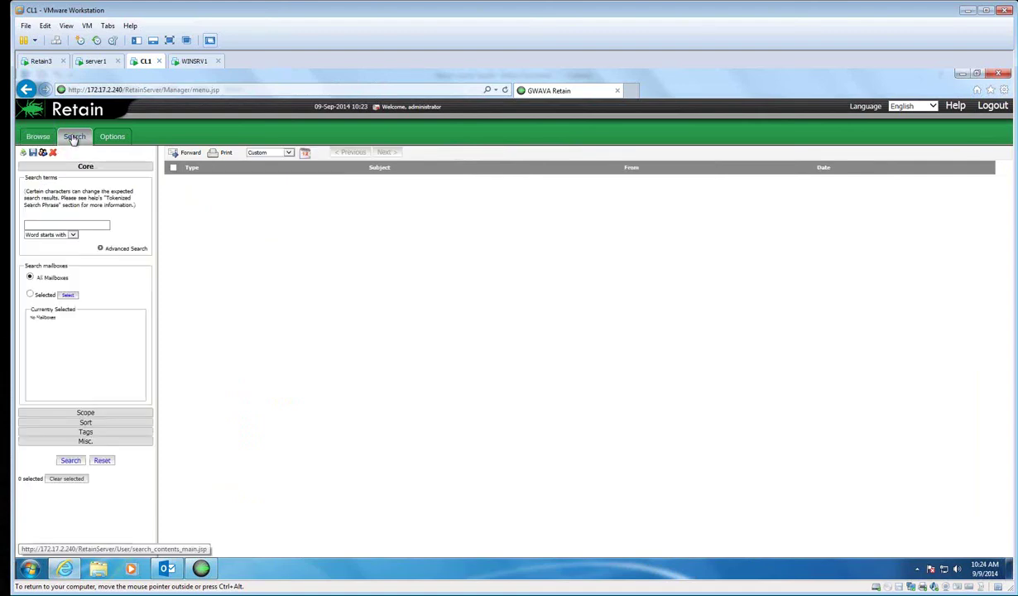
left_click(29, 294)
left_click(66, 296)
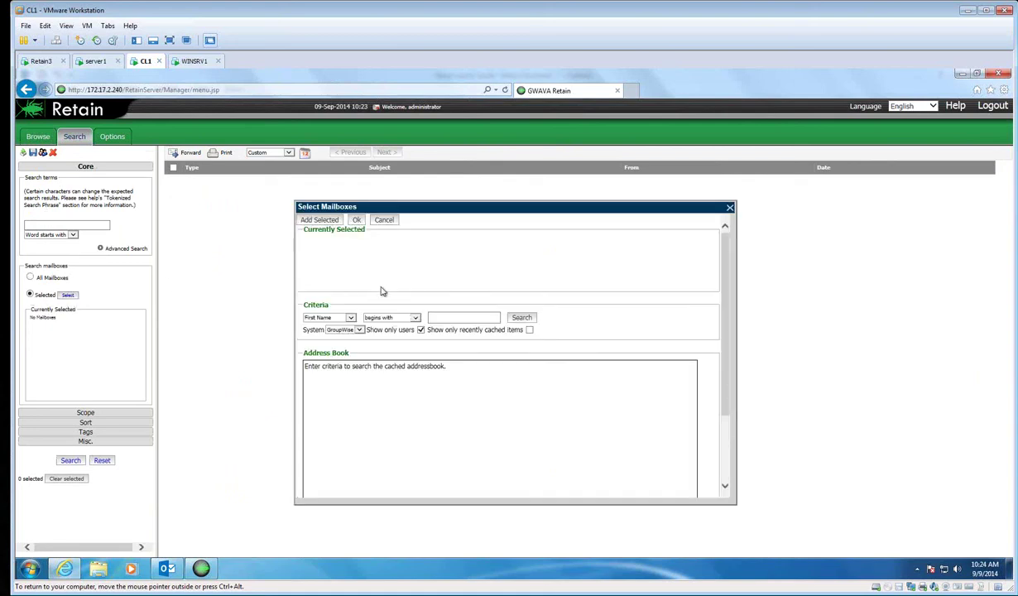
left_click(520, 317)
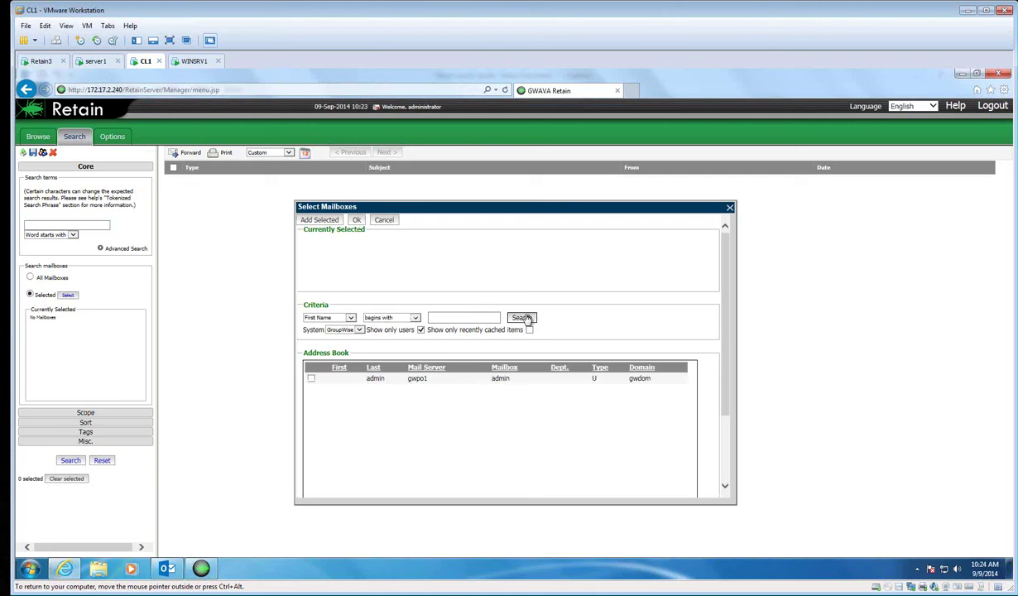
left_click(311, 379)
left_click(329, 223)
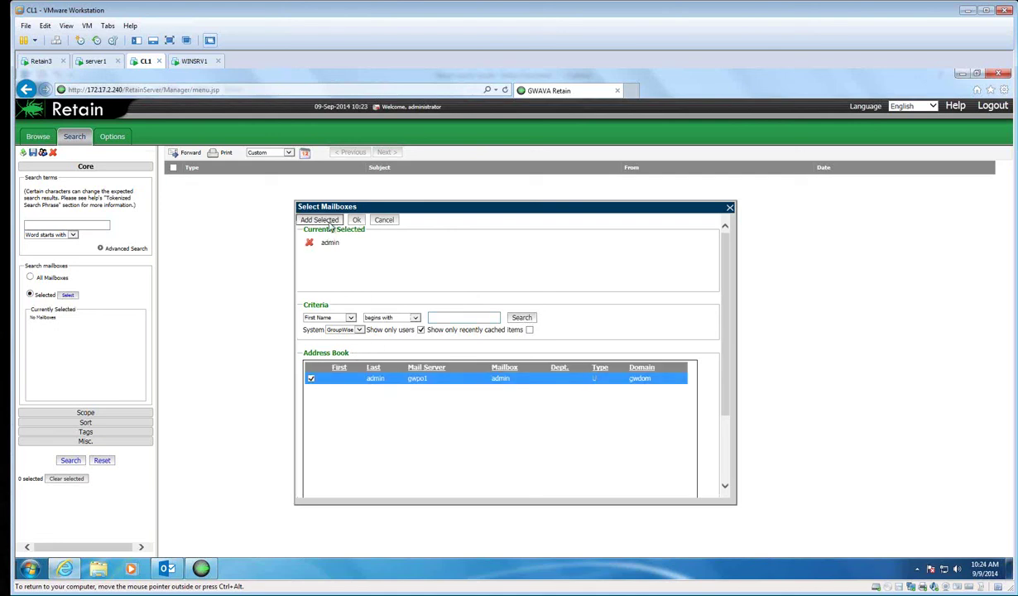
- Add the Exchange Administrator mailbox to the search selection and confirm the selected mailboxes
left_click(358, 330)
left_click(346, 336)
left_click(517, 318)
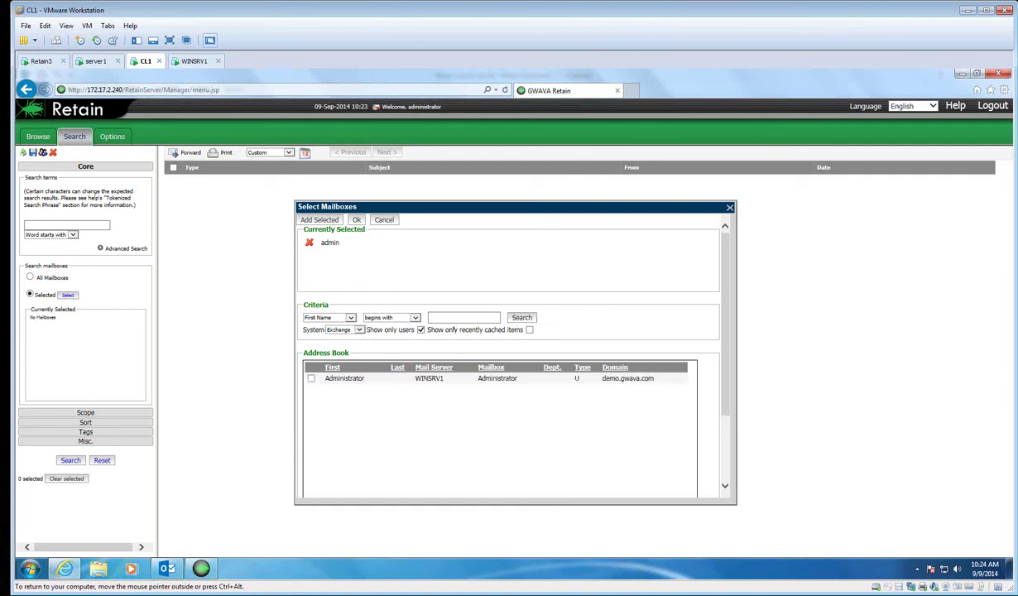
left_click(311, 378)
left_click(330, 221)
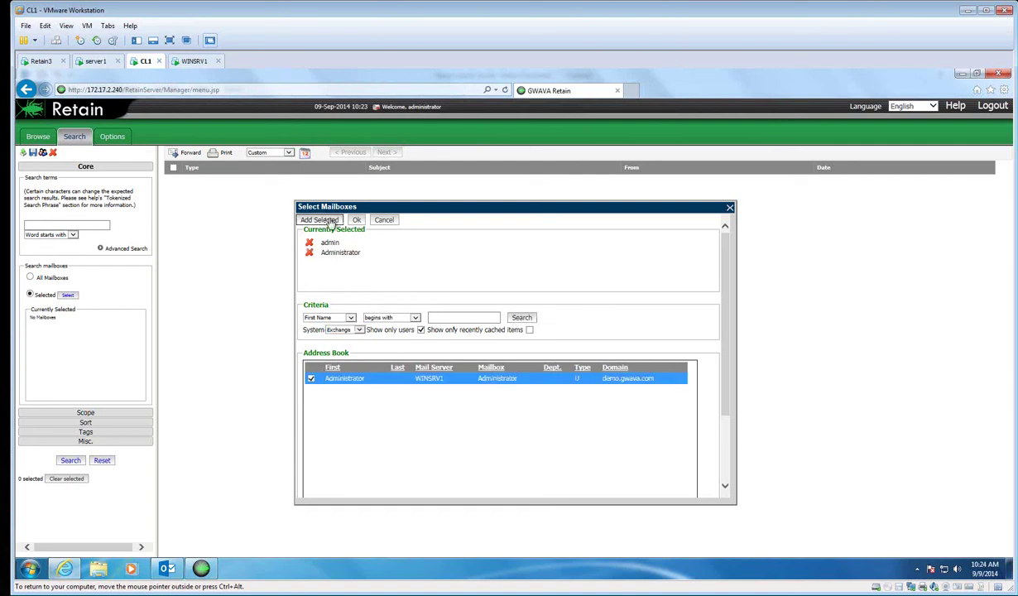
left_click(356, 220)
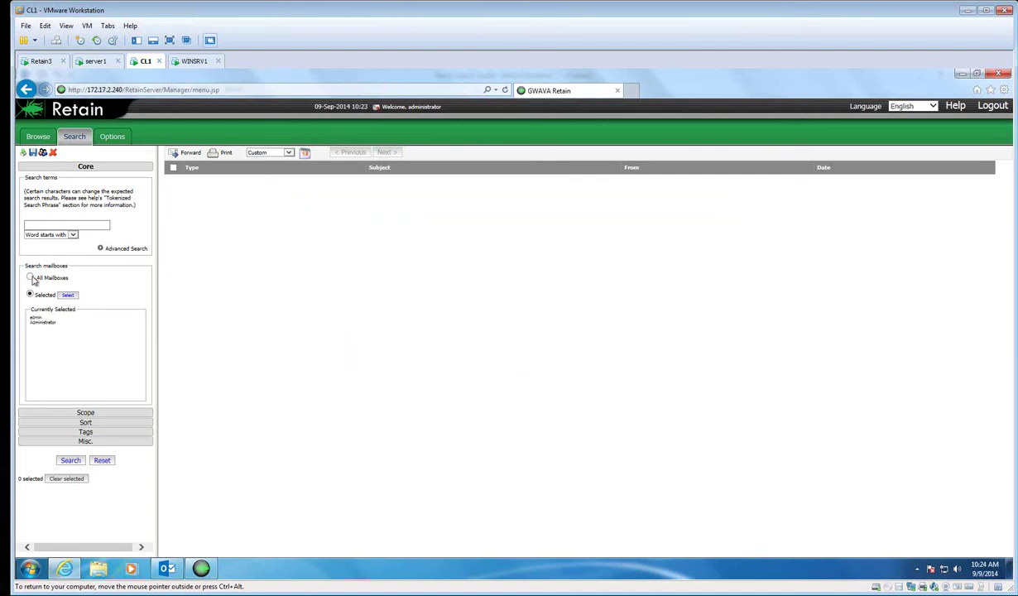
- Search the selected mailboxes for the term ITWhitepapers
left_click(59, 225)
type("ITWN")
type("itepaper")
type("s")
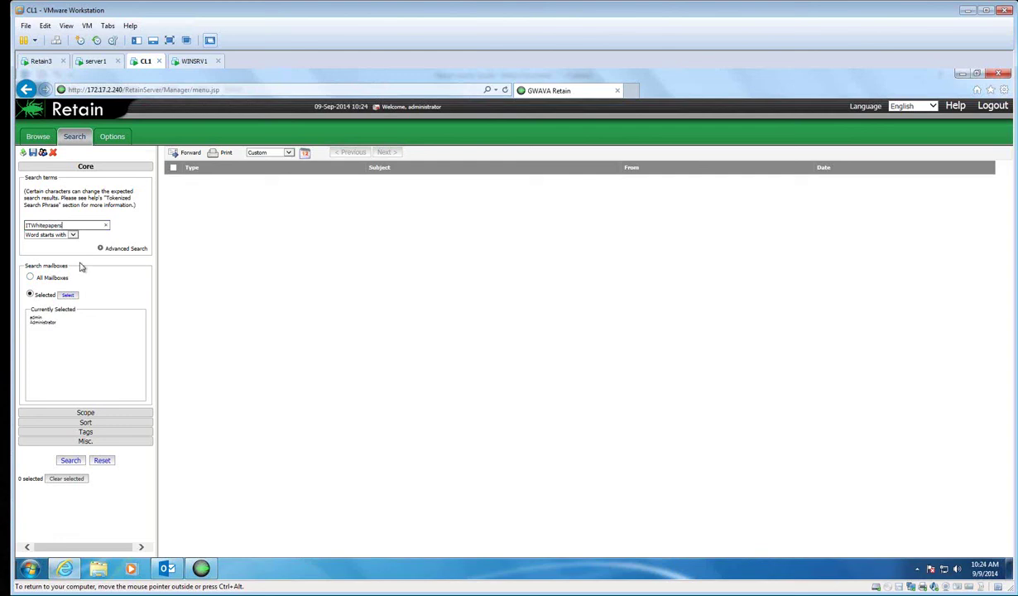
left_click(70, 461)
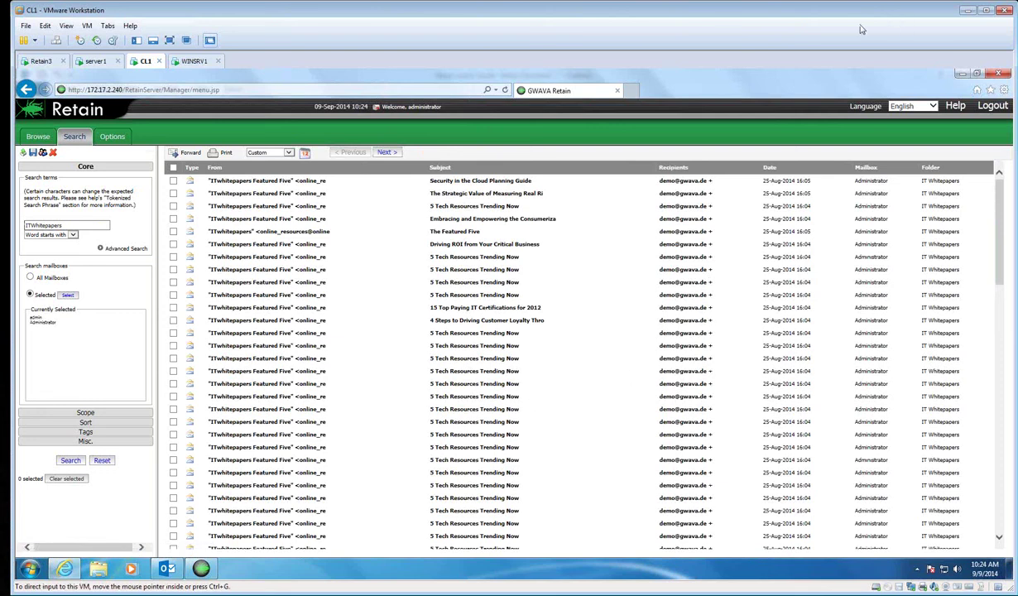
- Page forward through the search results to examine the messages' mailboxes, folders and dates
left_click(390, 154)
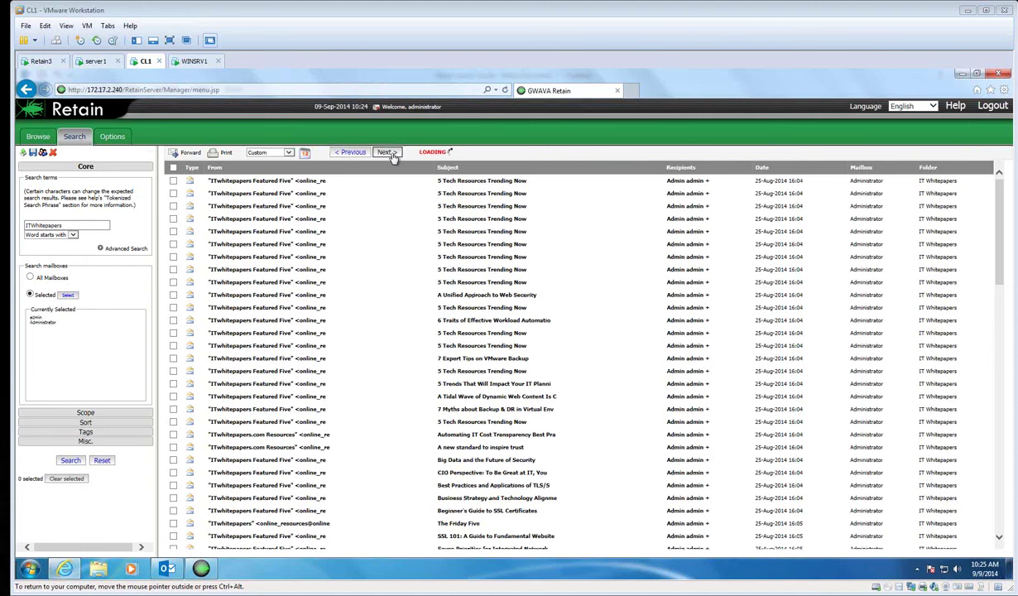
left_click(389, 153)
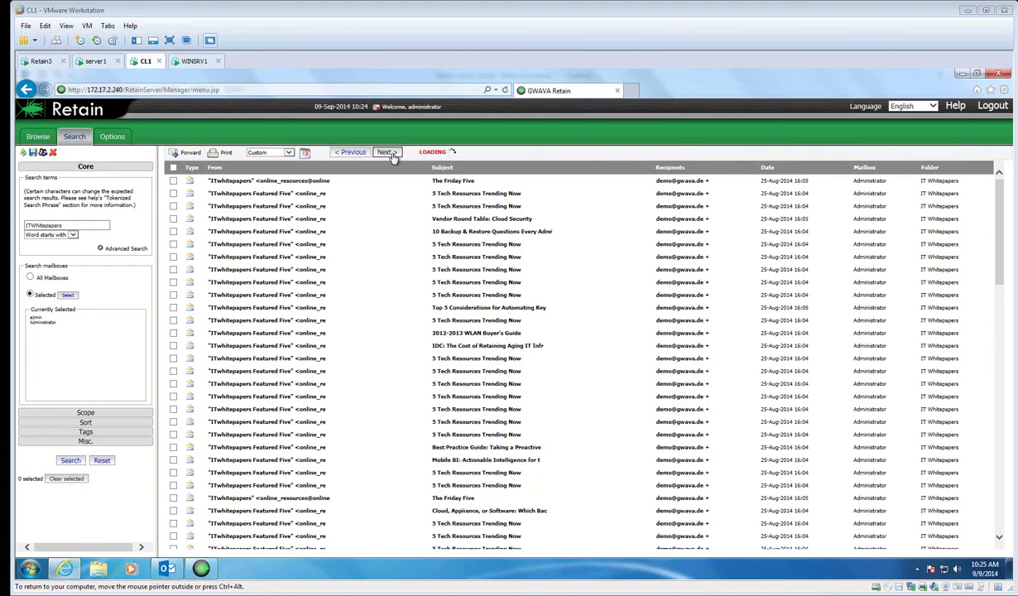
left_click(389, 153)
left_click(389, 153)
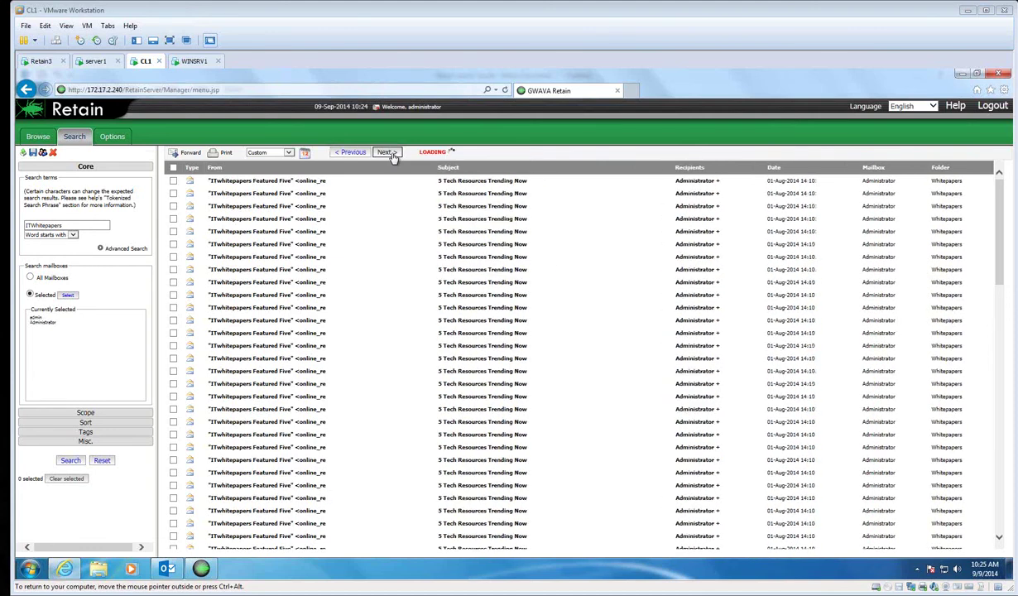
left_click(389, 153)
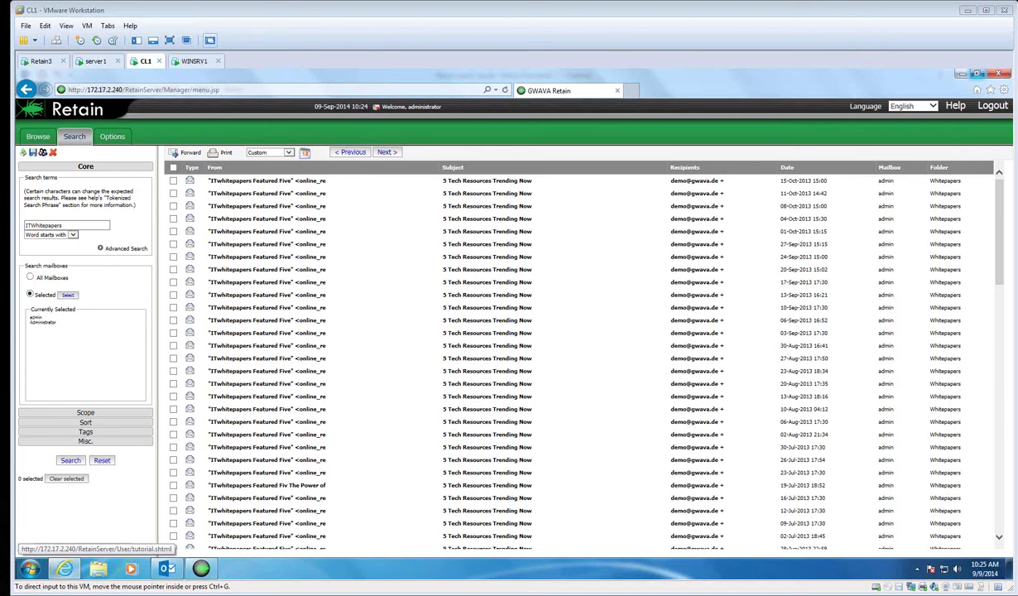
- Switch to the running PowerPoint slide show
mouse_move(7, 294)
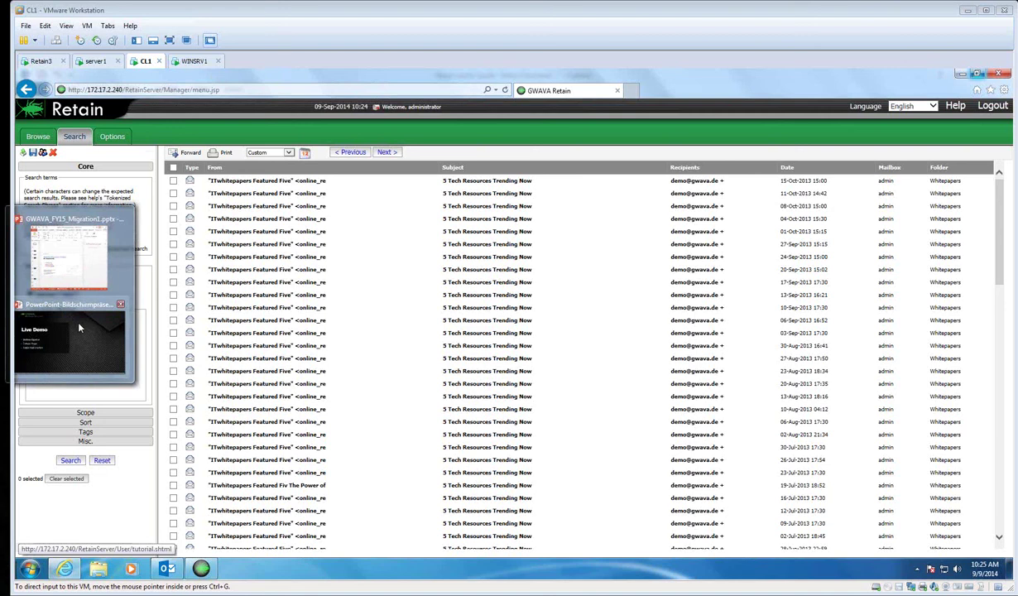